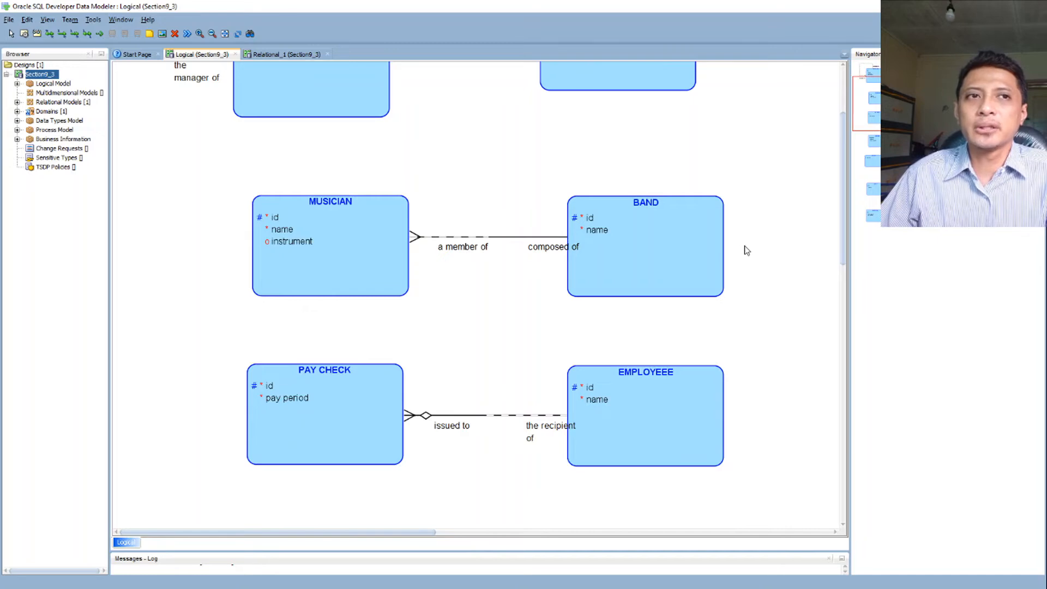
# - Look through the entities and relationships of the logical diagram, from MUSICIAN–BAND to MEMBERSHIP and back to EMPLOYEE–DEPARTMENT
pyautogui.scroll(-2, 746, 251)
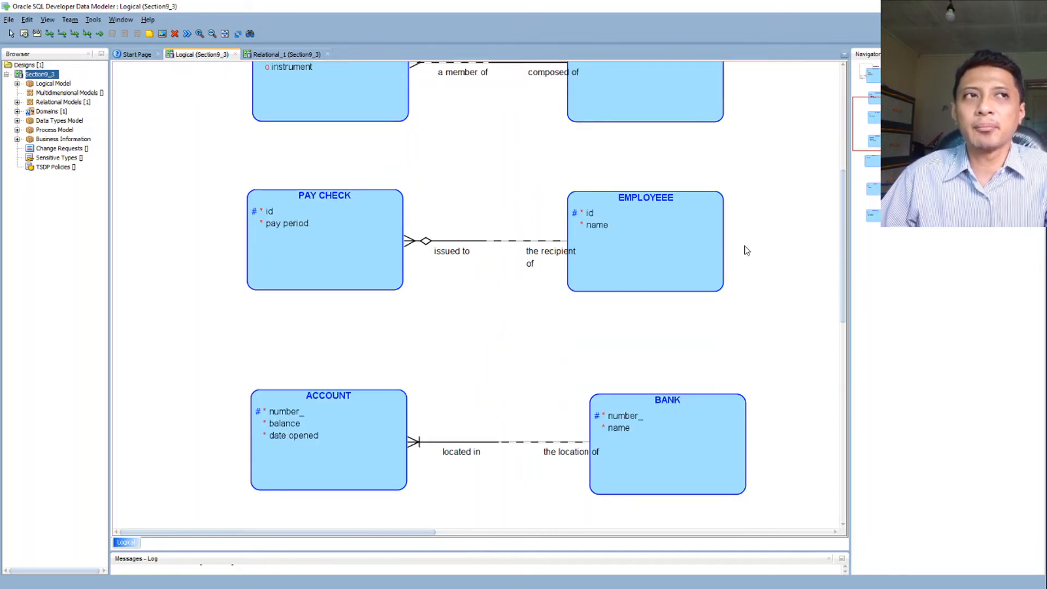
pyautogui.scroll(-1, 746, 250)
pyautogui.scroll(-1, 747, 251)
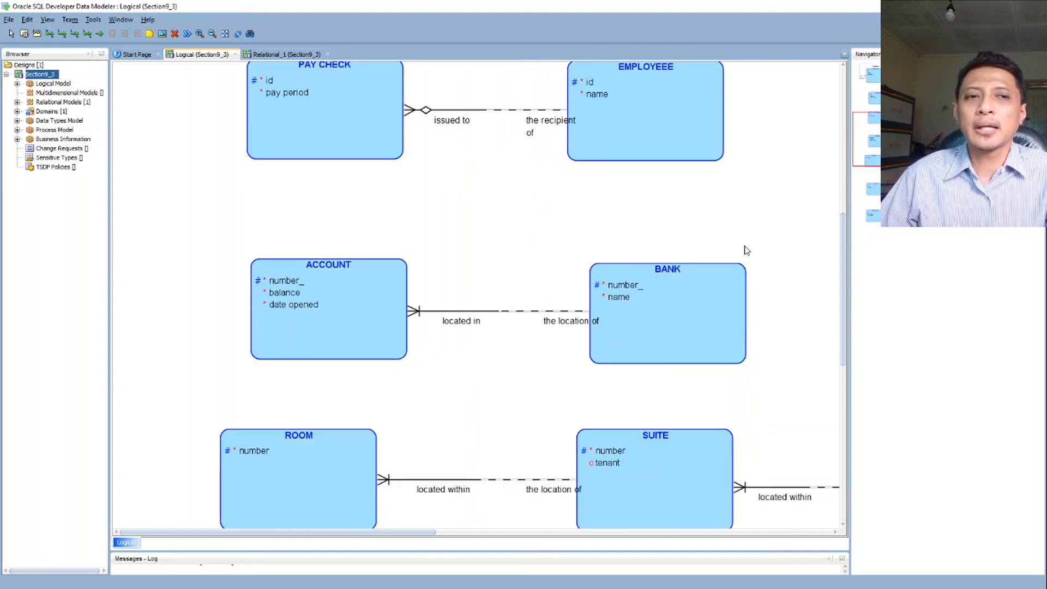
pyautogui.scroll(-3, 746, 251)
pyautogui.moveTo(393, 533); pyautogui.dragTo(437, 532)
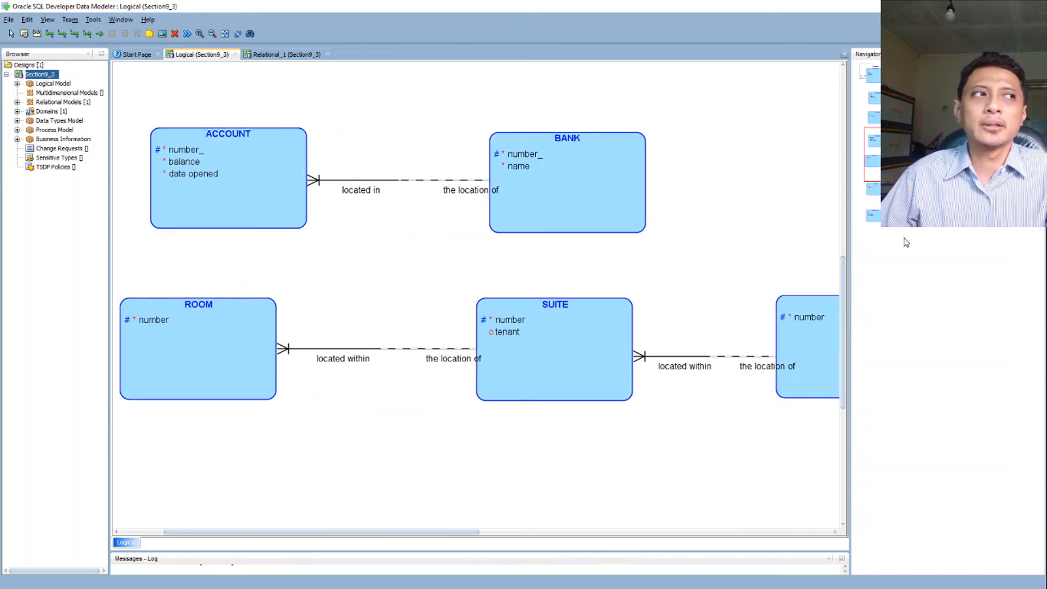
pyautogui.moveTo(906, 158); pyautogui.dragTo(1006, 87)
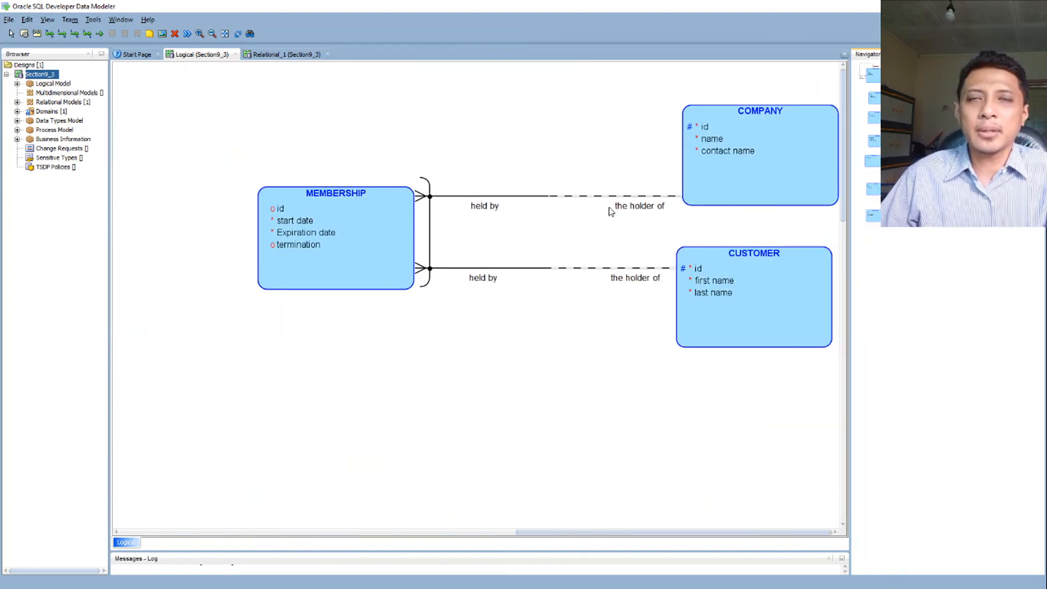
pyautogui.moveTo(1000, 89); pyautogui.dragTo(857, 86)
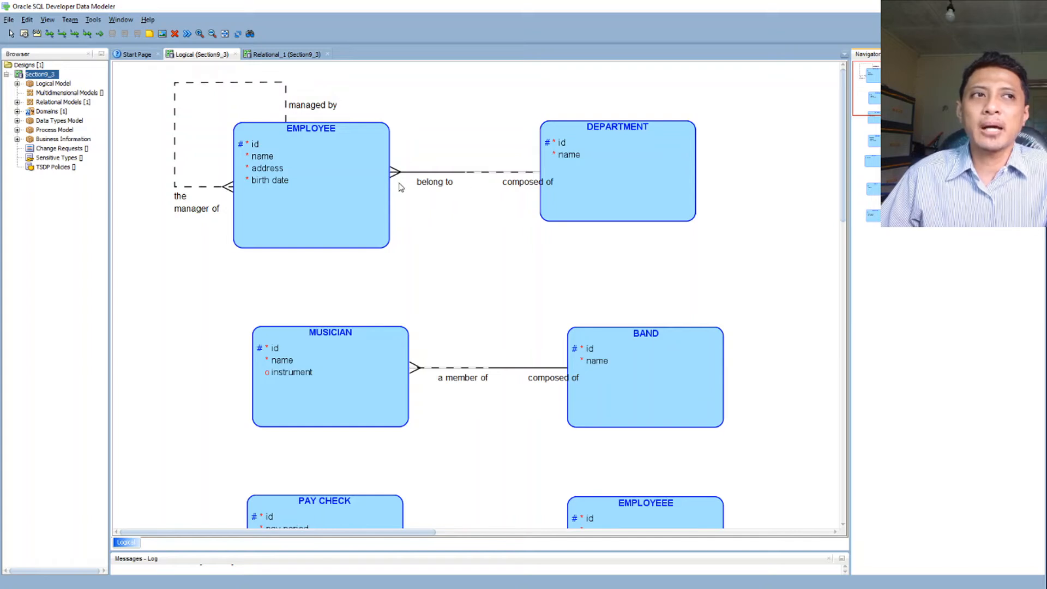
# - Open the properties of the EMPLOYEE–DEPARTMENT relationship and examine its Name on Source and Name on Target
pyautogui.click(462, 173)
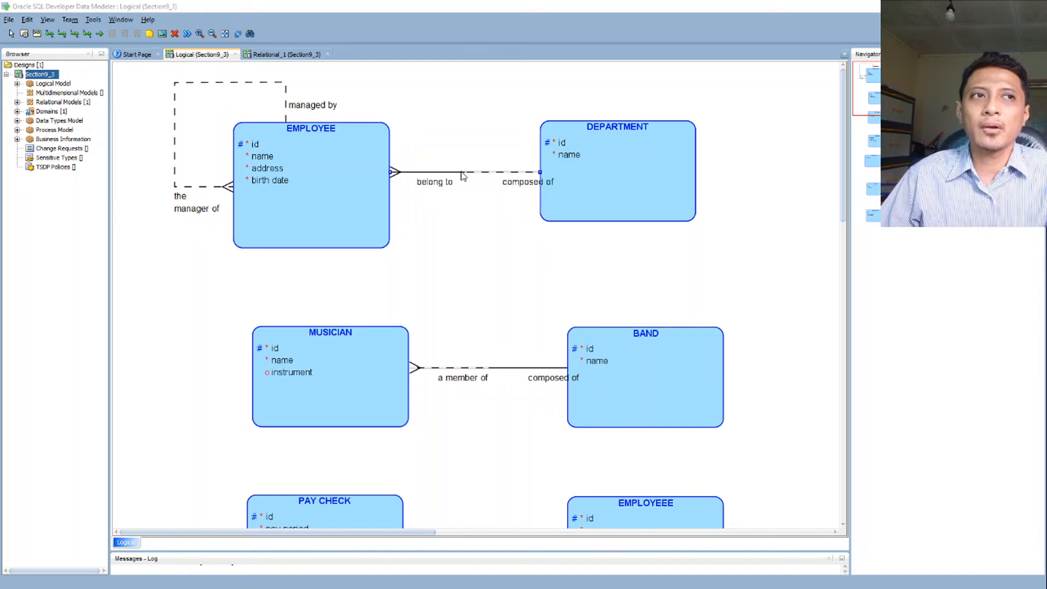
pyautogui.moveTo(0, 153); pyautogui.dragTo(648, 234)
pyautogui.click(353, 247)
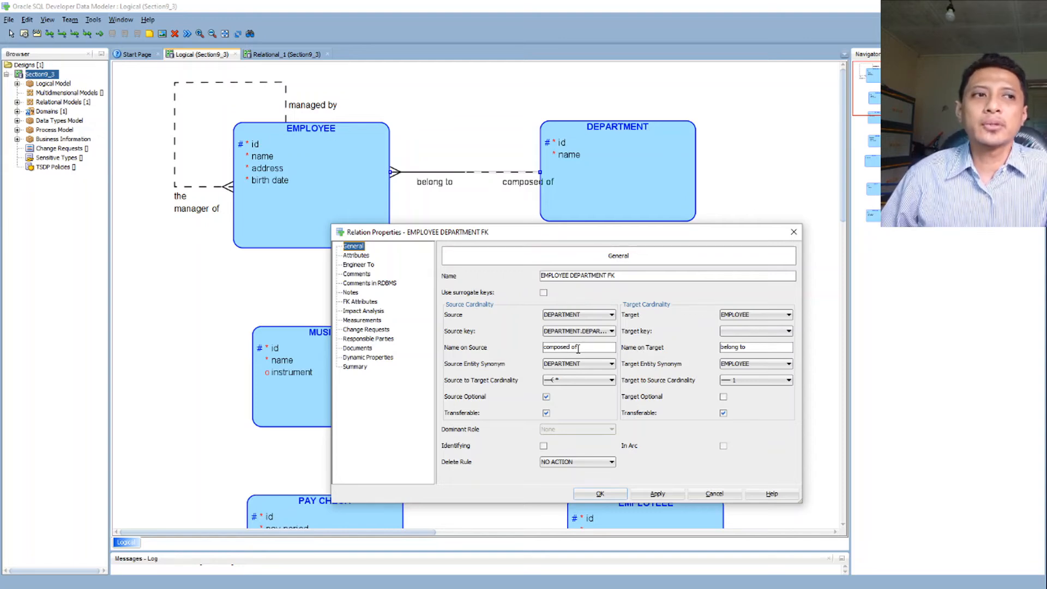
pyautogui.moveTo(580, 349); pyautogui.dragTo(534, 347)
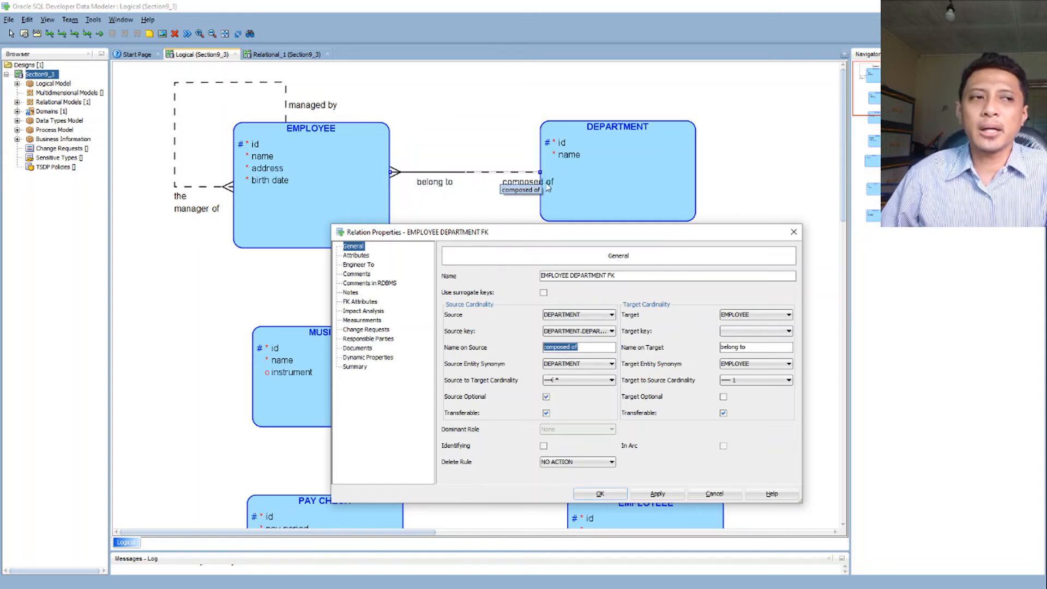
pyautogui.moveTo(755, 347); pyautogui.dragTo(707, 347)
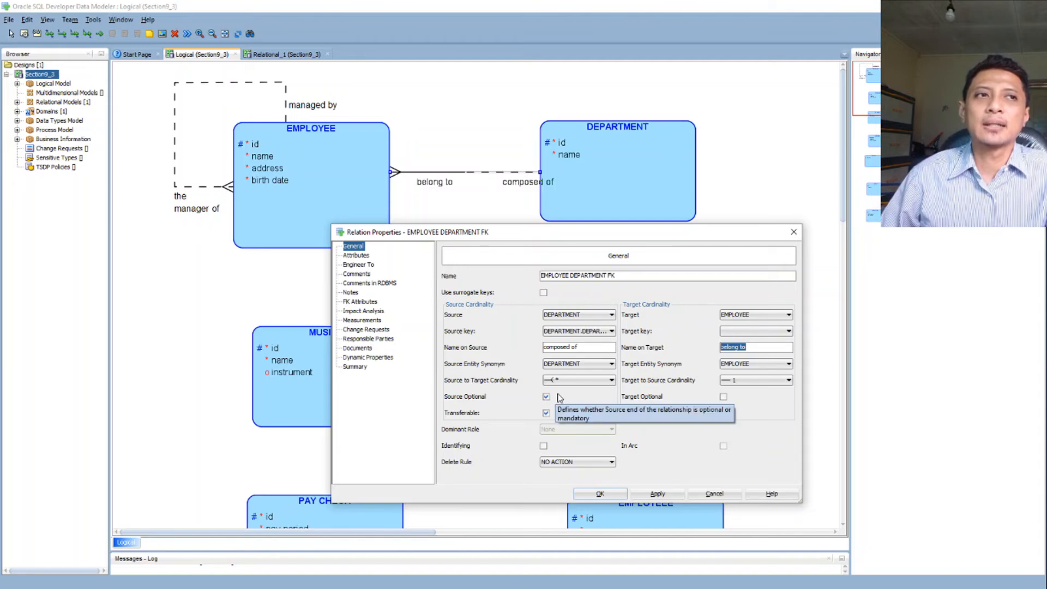
# - Apply Target Optional to the EMPLOYEE–DEPARTMENT relationship, restore it to mandatory, and close its properties
pyautogui.click(723, 397)
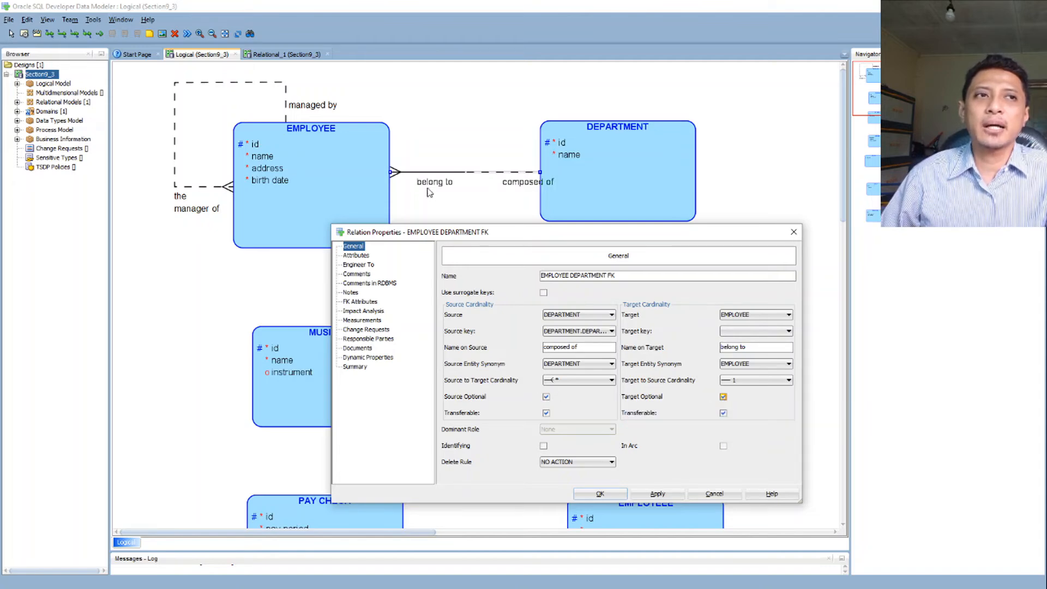
pyautogui.click(656, 494)
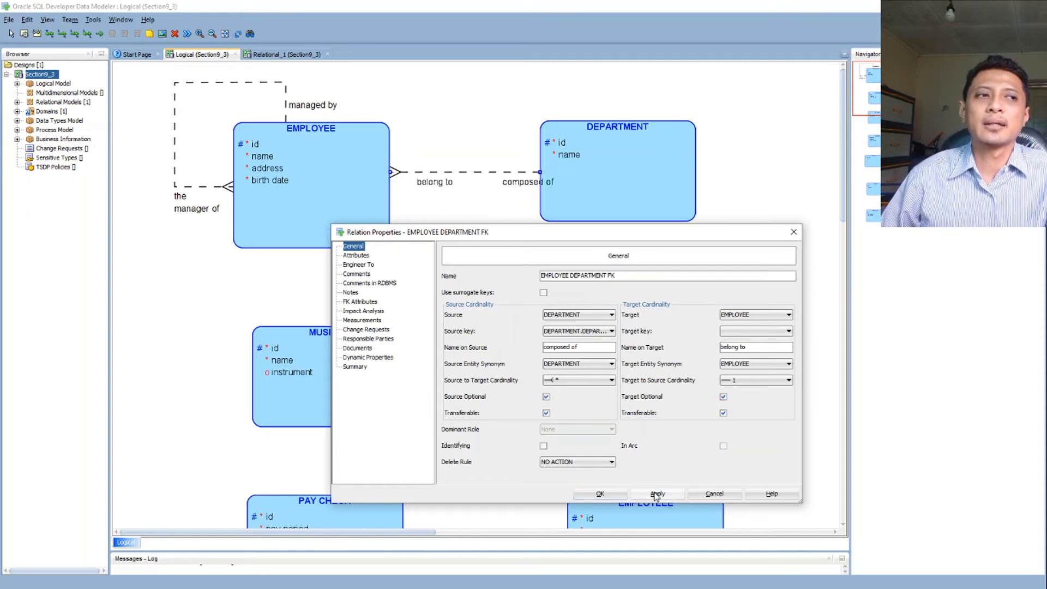
pyautogui.click(723, 397)
pyautogui.click(662, 493)
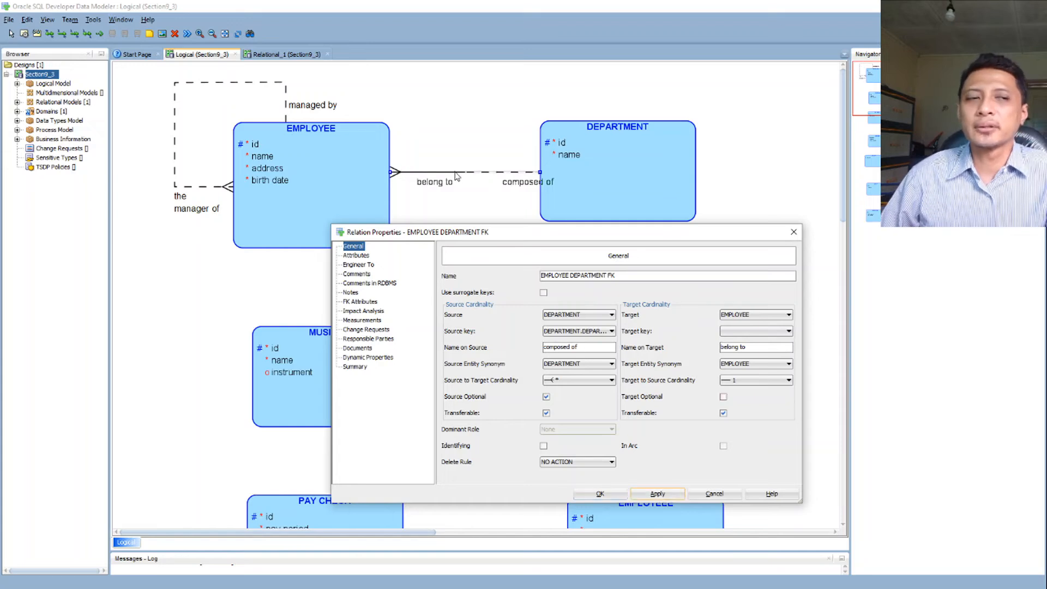
pyautogui.click(600, 494)
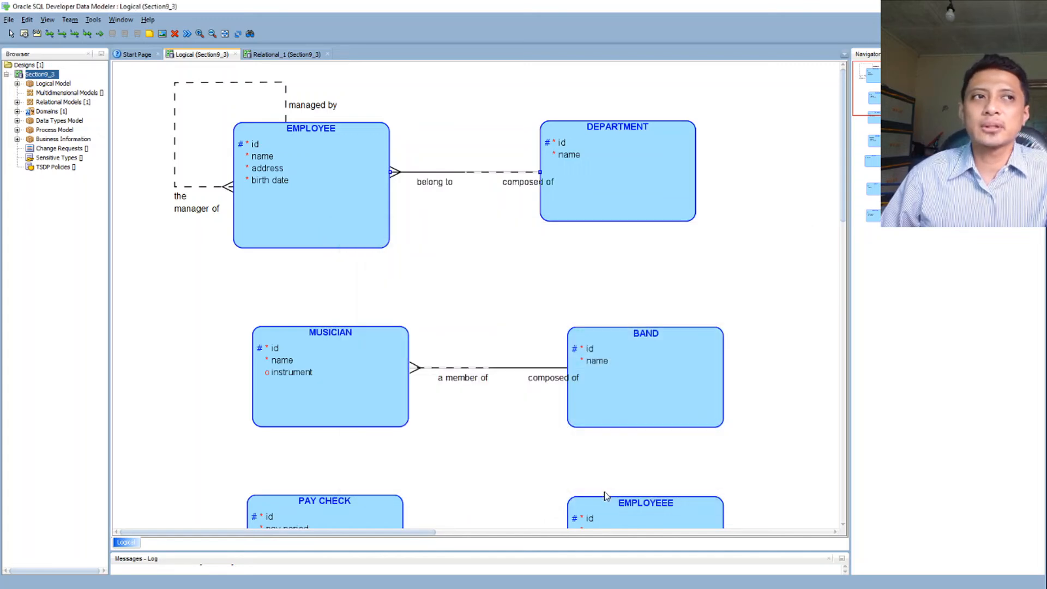
# - Hide the relationship labels in the logical diagram and show them again
pyautogui.rightClick(463, 97)
pyautogui.moveTo(488, 197)
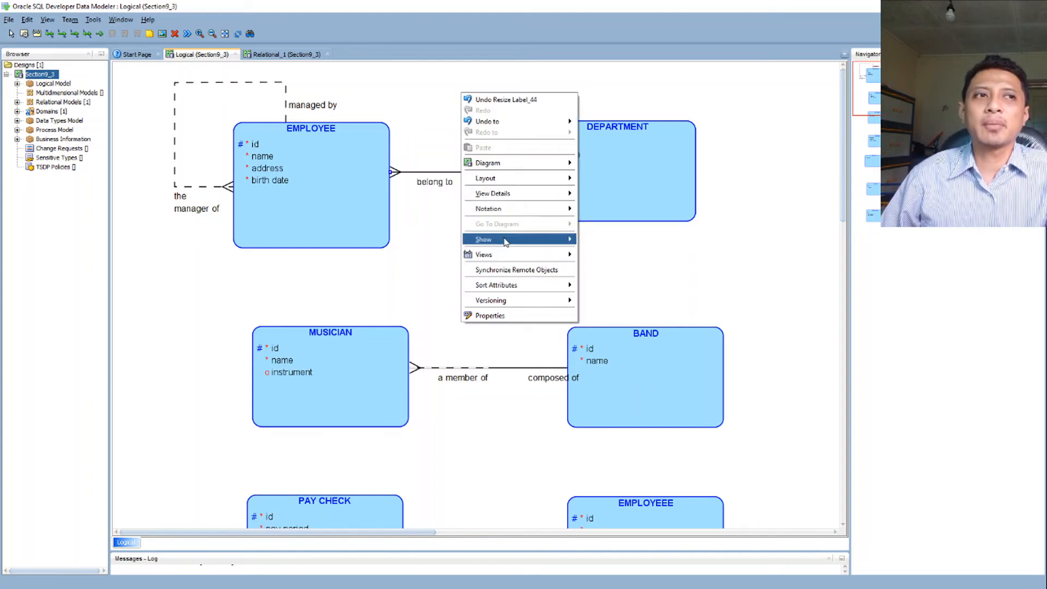
pyautogui.moveTo(506, 243)
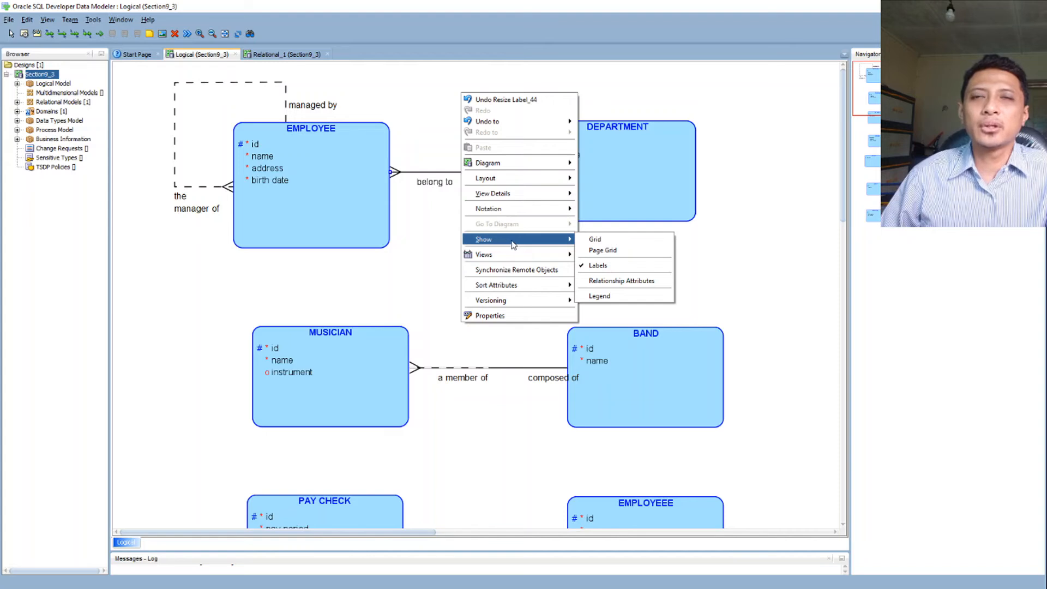
pyautogui.click(612, 270)
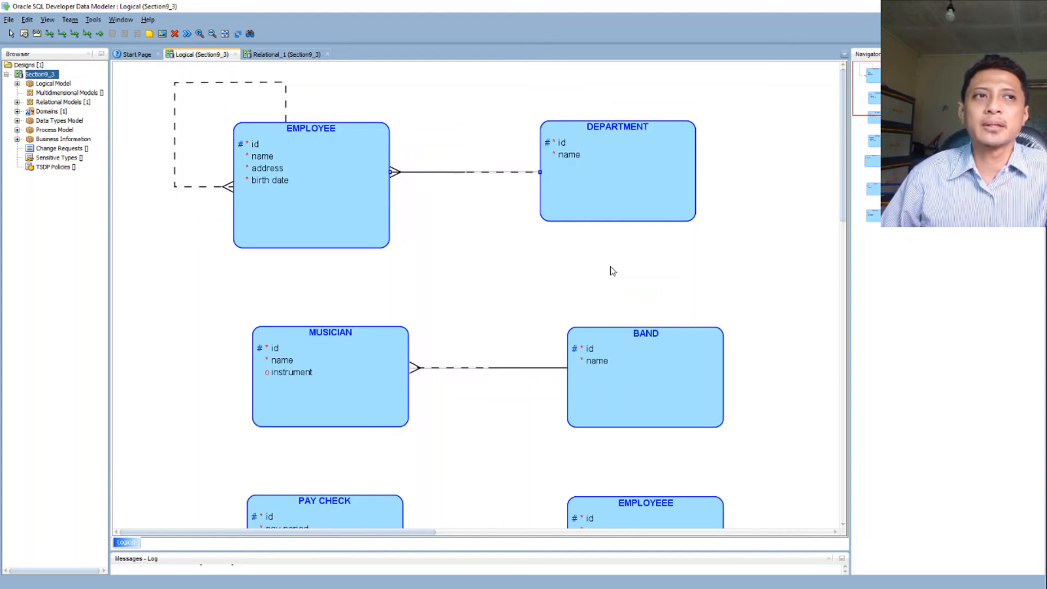
pyautogui.rightClick(613, 271)
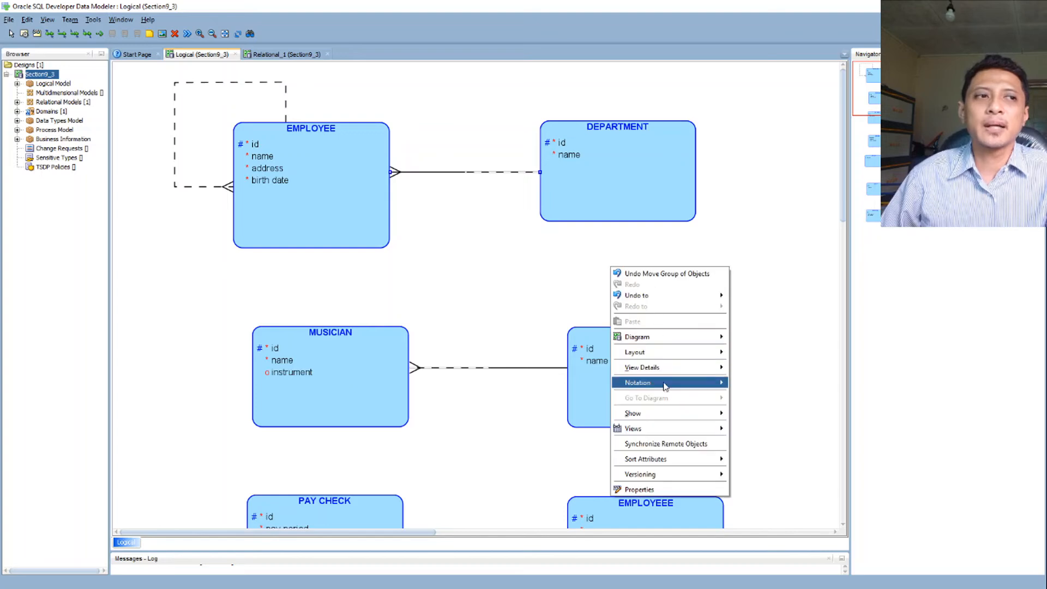
pyautogui.moveTo(671, 413)
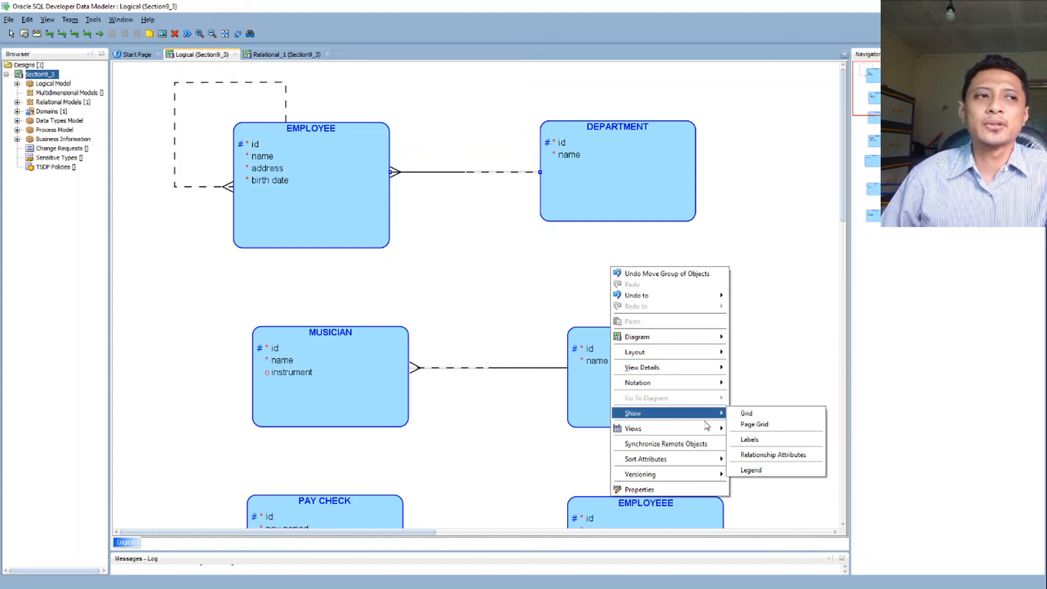
pyautogui.click(764, 440)
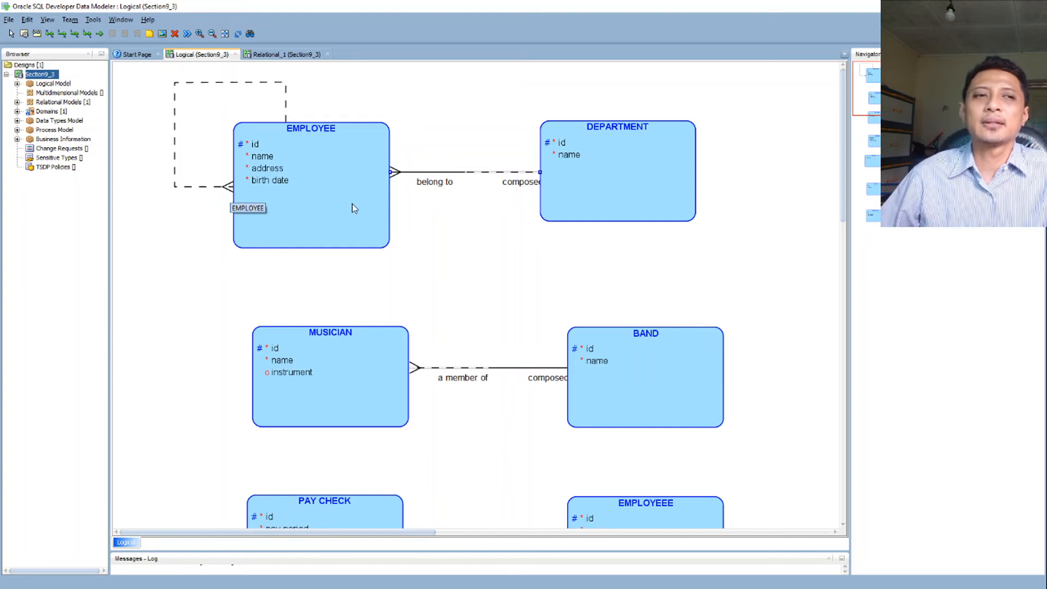
# - Examine the remaining relationships in the diagram, from PAY CHECK and ACCOUNT through REVIEW and CUBILCLE to the MEMBERSHIP arc
pyautogui.scroll(-6, 352, 201)
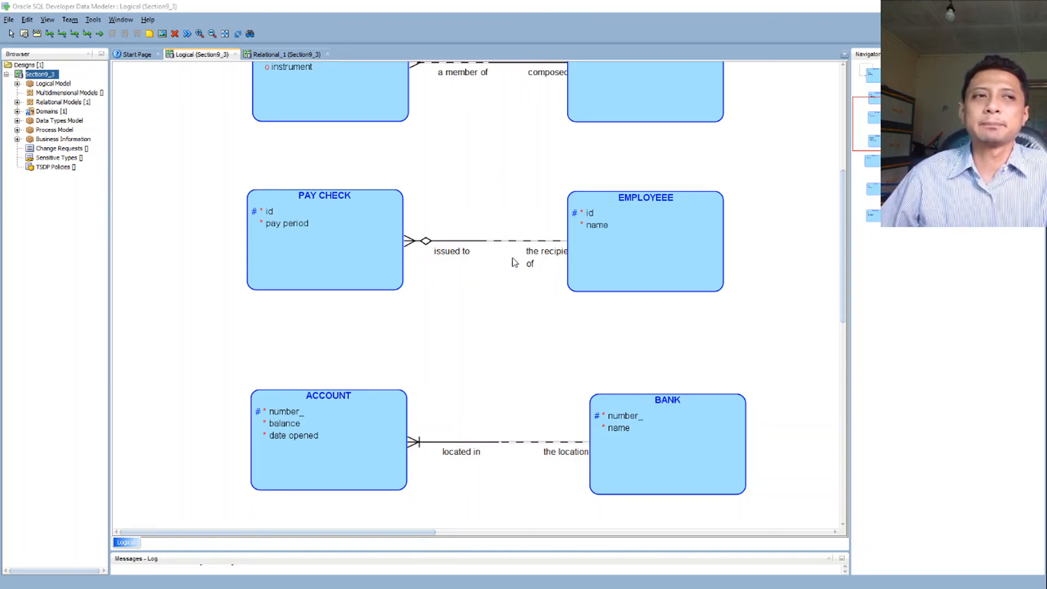
pyautogui.scroll(-3, 462, 255)
pyautogui.scroll(-3, 462, 254)
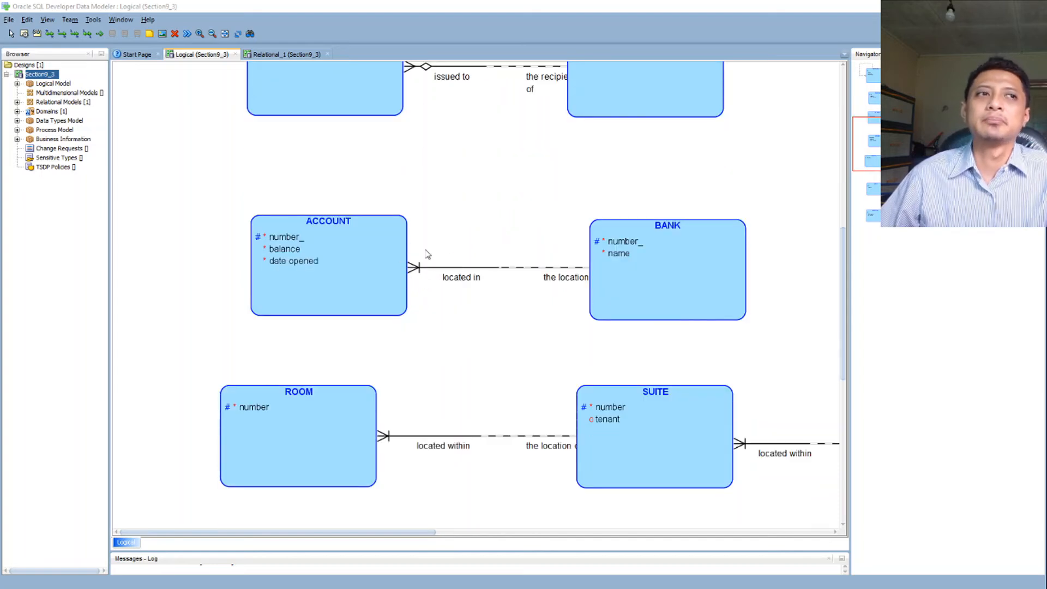
pyautogui.scroll(-4, 421, 254)
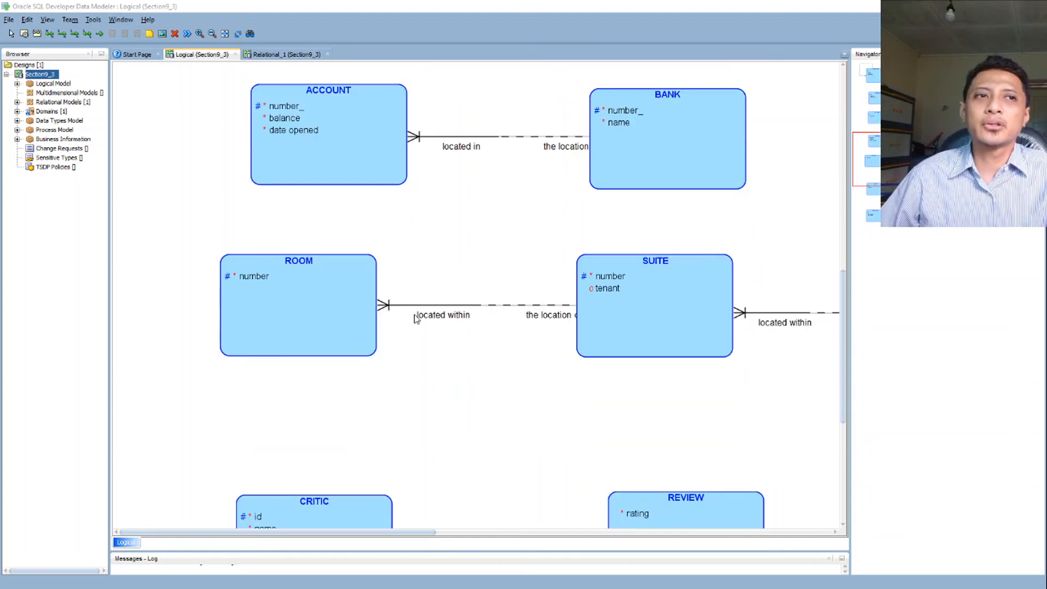
pyautogui.scroll(-5, 436, 297)
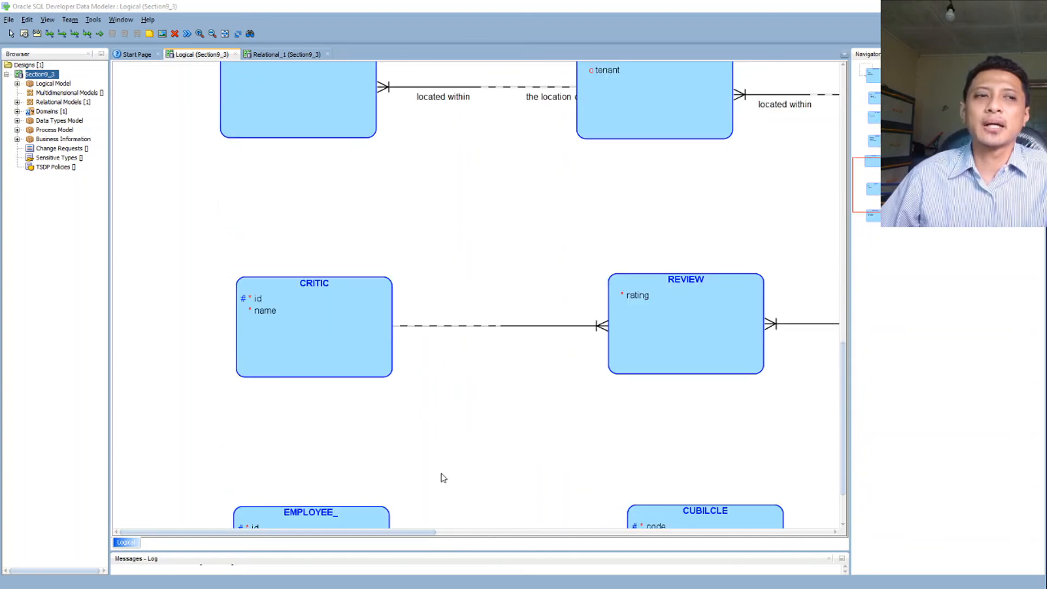
pyautogui.moveTo(362, 533); pyautogui.dragTo(461, 536)
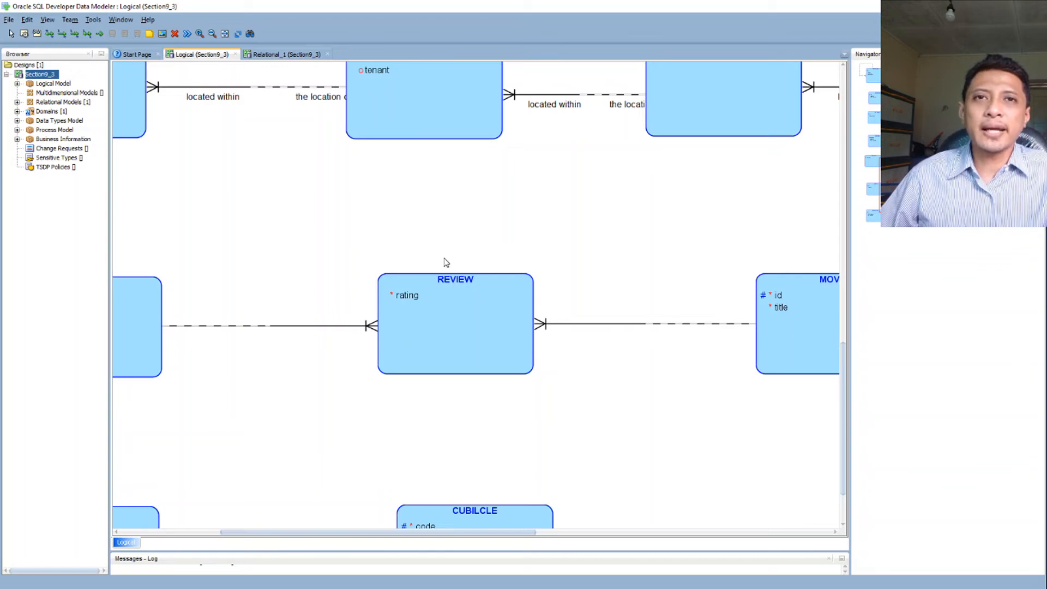
pyautogui.scroll(-3, 444, 259)
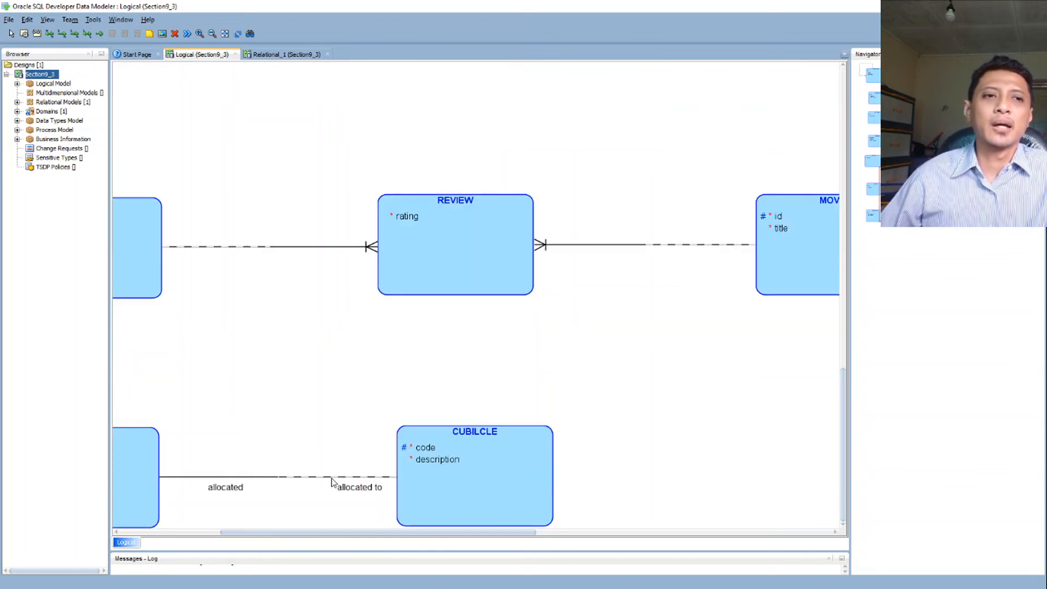
pyautogui.moveTo(427, 535); pyautogui.dragTo(341, 537)
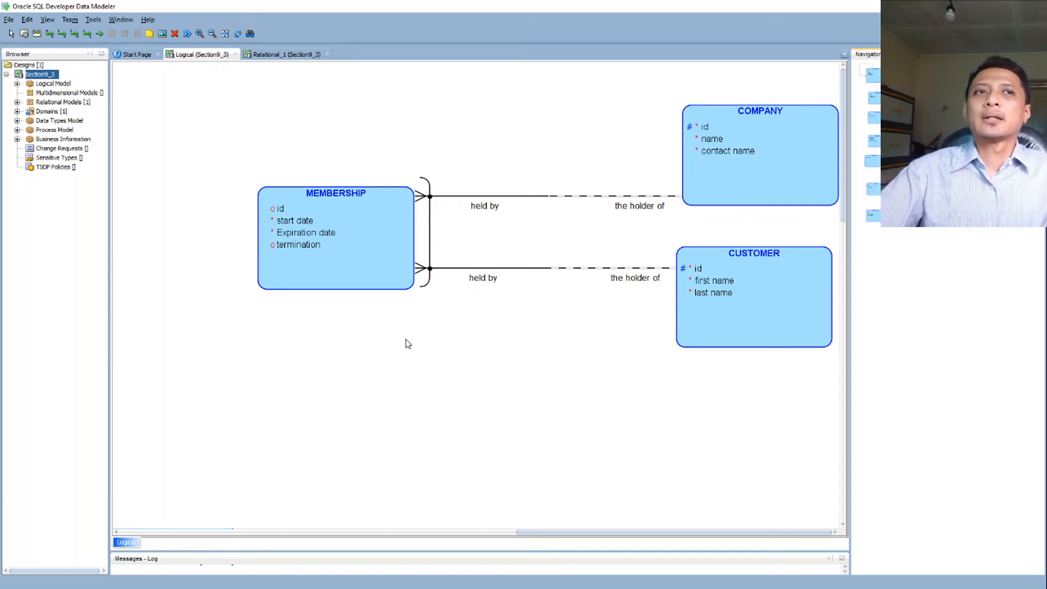
# - Make the id attribute of the MEMBERSHIP entity its Primary UID
pyautogui.click(337, 252)
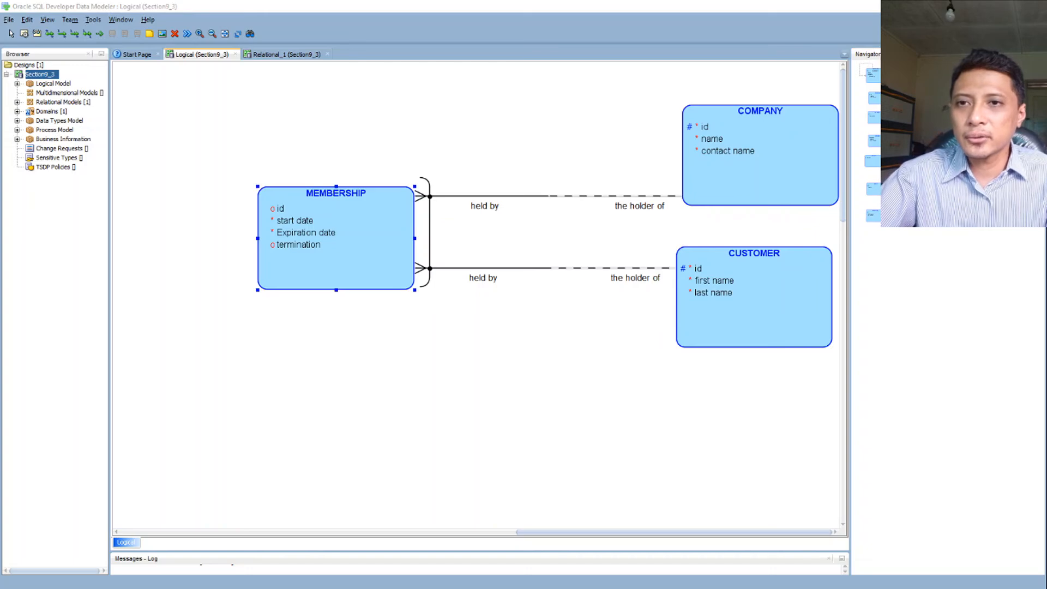
pyautogui.doubleClick(337, 251)
pyautogui.moveTo(498, 162); pyautogui.dragTo(653, 183)
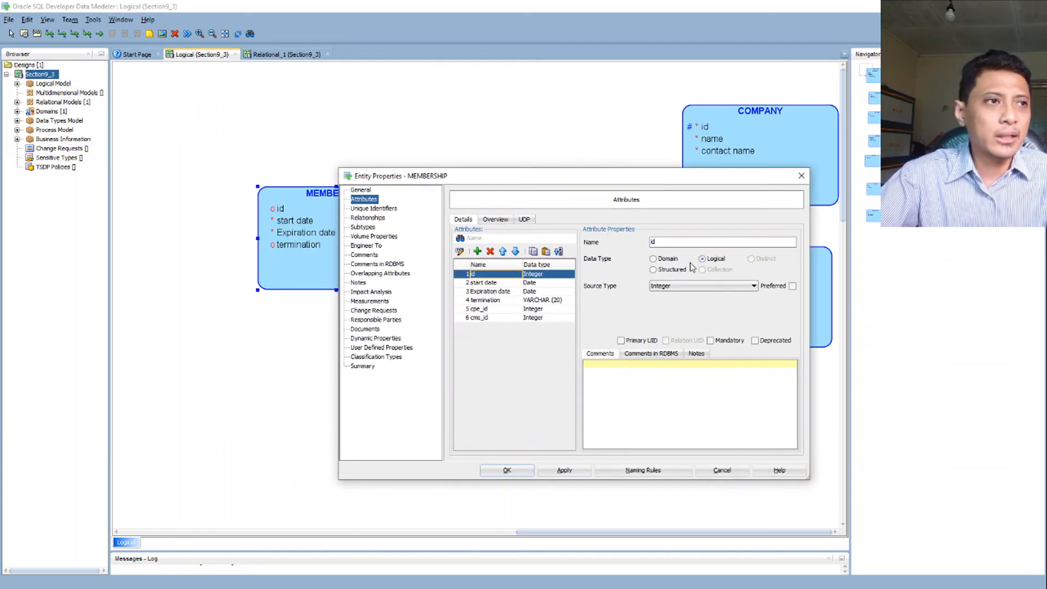
pyautogui.click(646, 342)
pyautogui.click(522, 470)
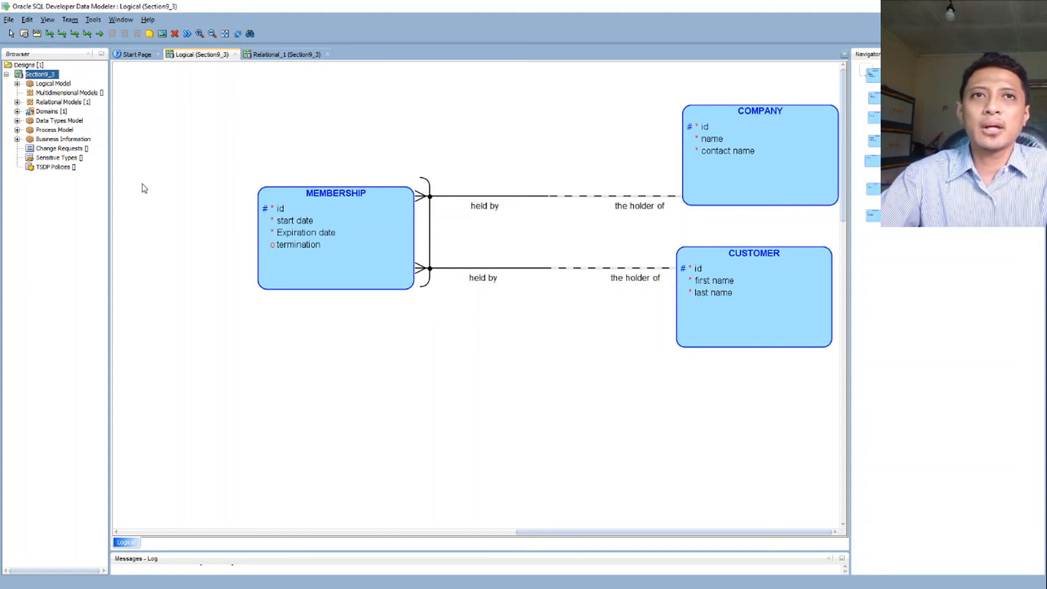
# - Draw a new entity in the empty area below MEMBERSHIP and name it satu
pyautogui.click(31, 35)
pyautogui.moveTo(255, 393); pyautogui.dragTo(371, 490)
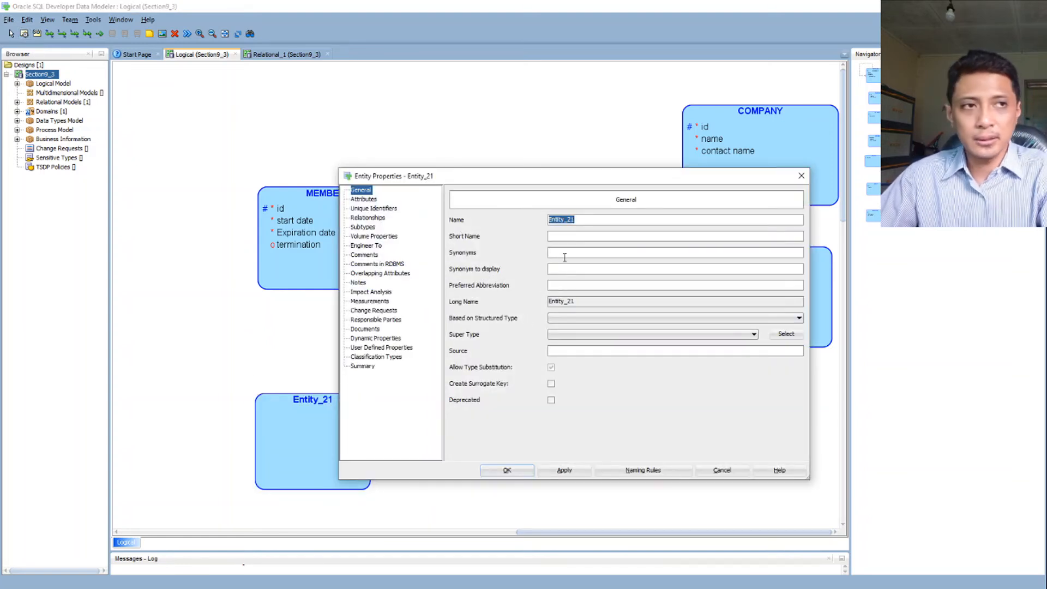
pyautogui.write('satu')
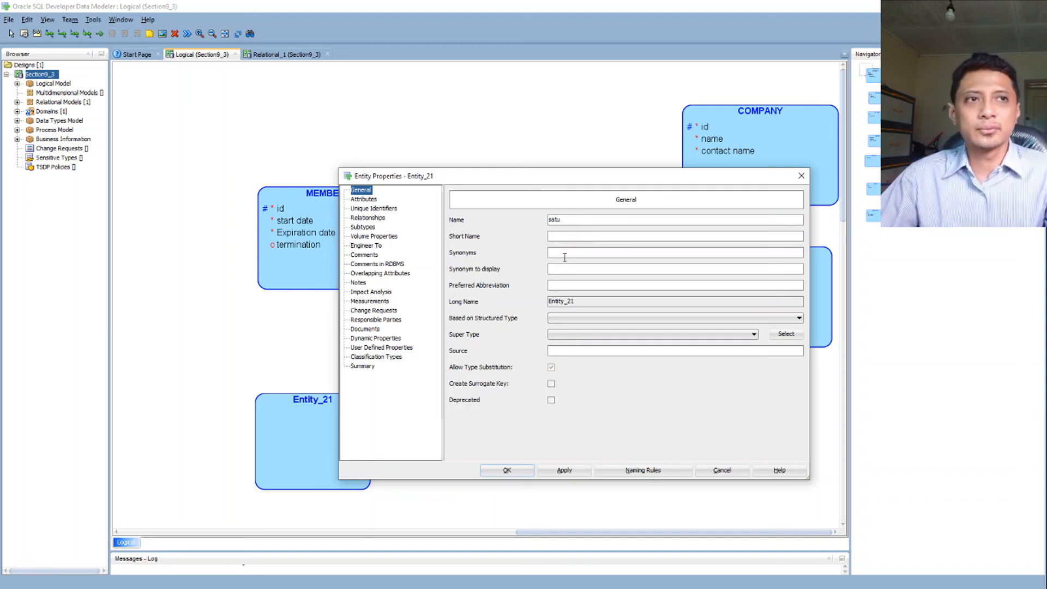
# - Give the satu entity an id attribute as Primary UID and a mandatory name attribute
pyautogui.click(364, 199)
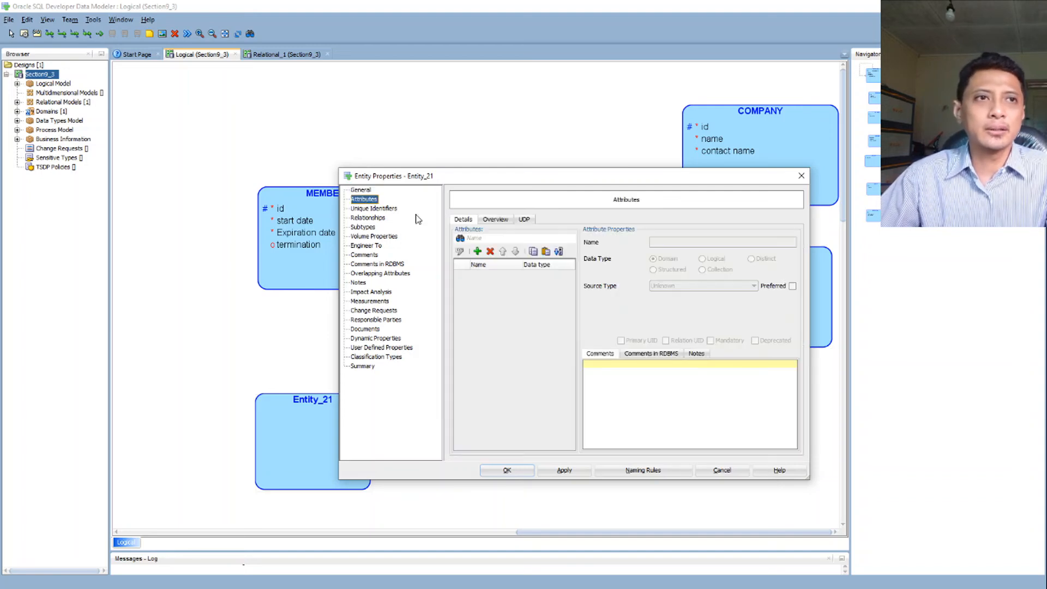
pyautogui.click(477, 251)
pyautogui.write('id')
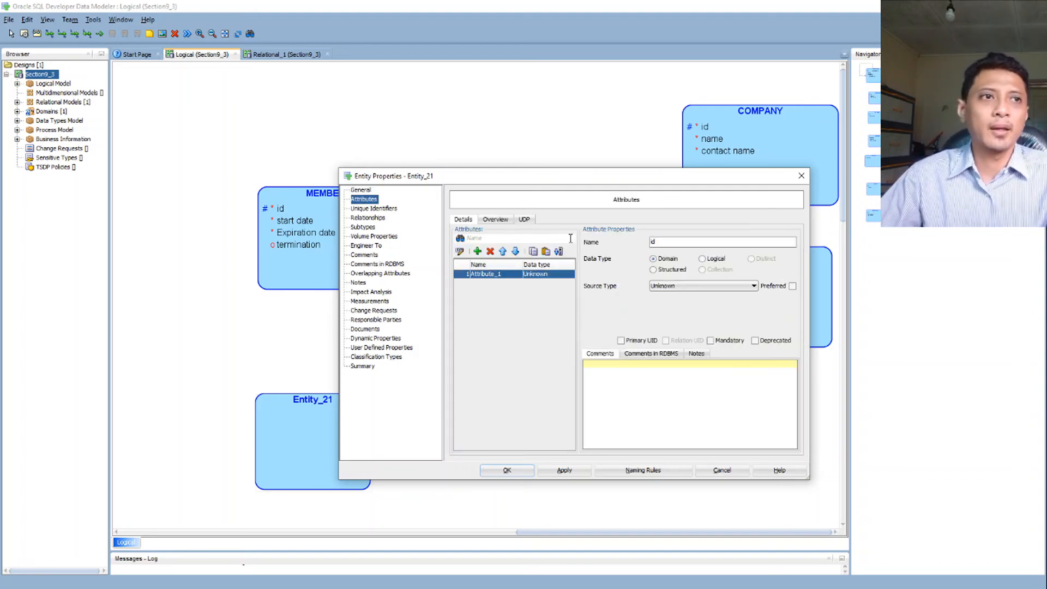
pyautogui.click(620, 341)
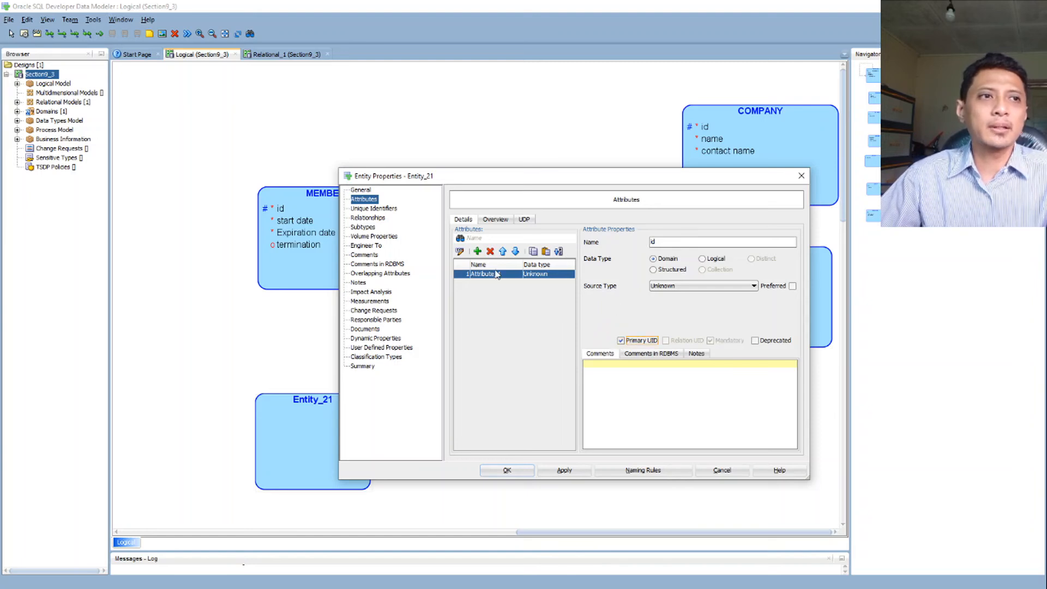
pyautogui.click(477, 252)
pyautogui.write('name')
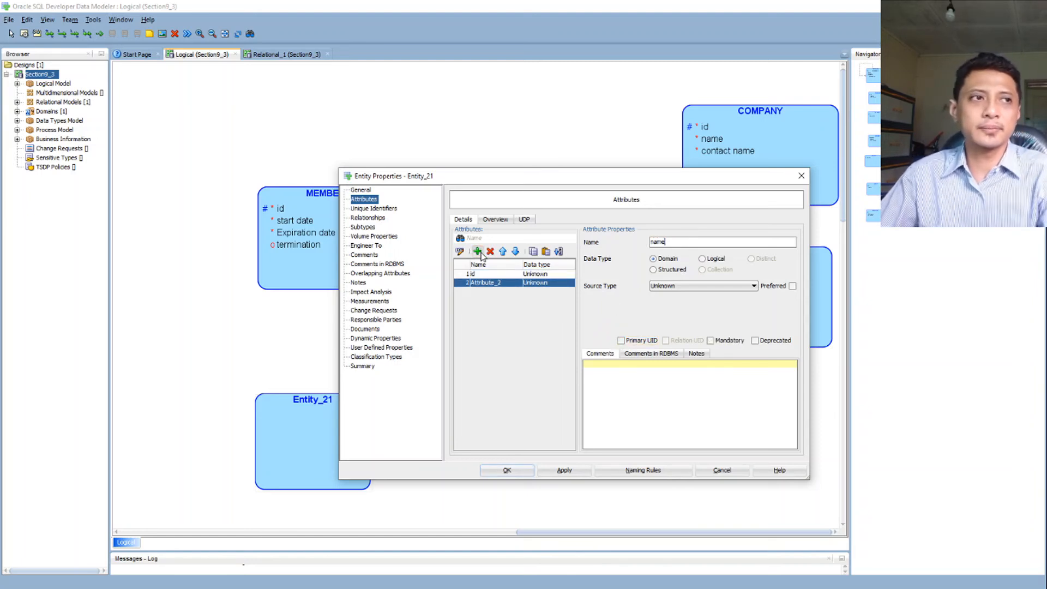
pyautogui.click(711, 340)
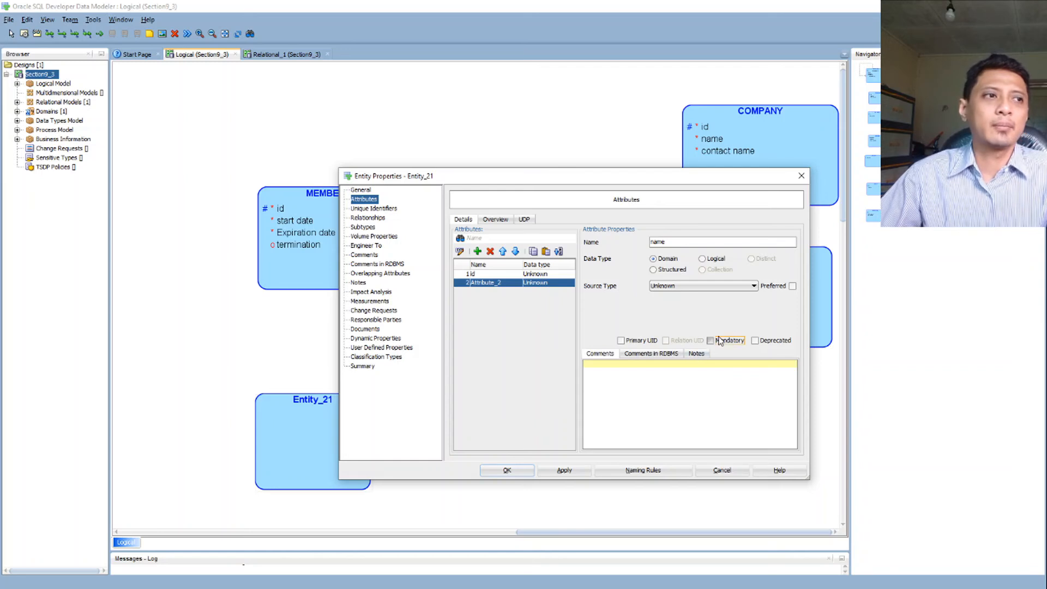
pyautogui.click(513, 469)
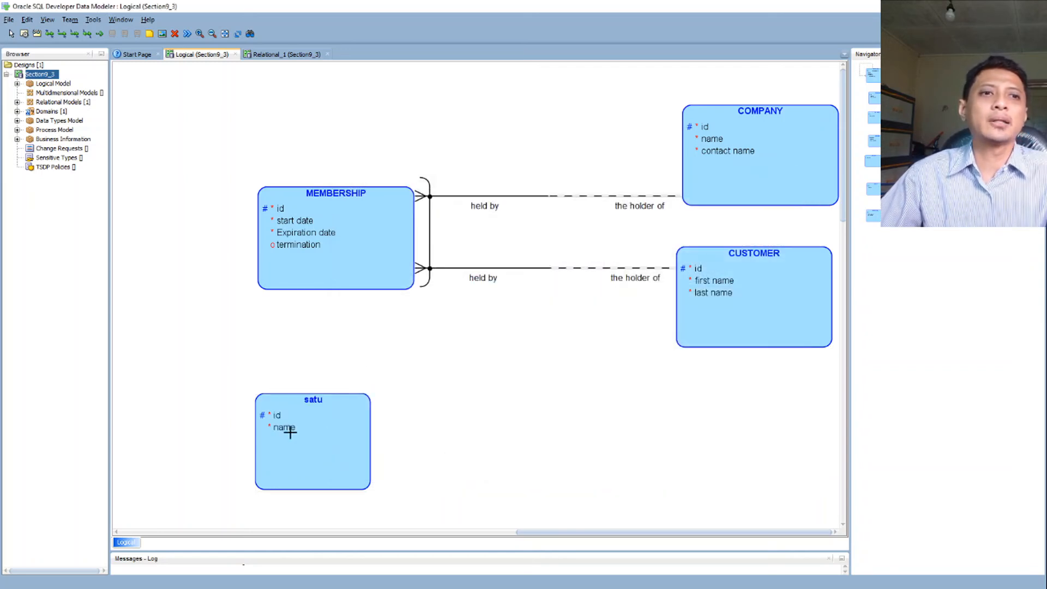
# - Draw a second entity beside satu, name it satusatu, and add the attributes id and name
pyautogui.click(565, 380)
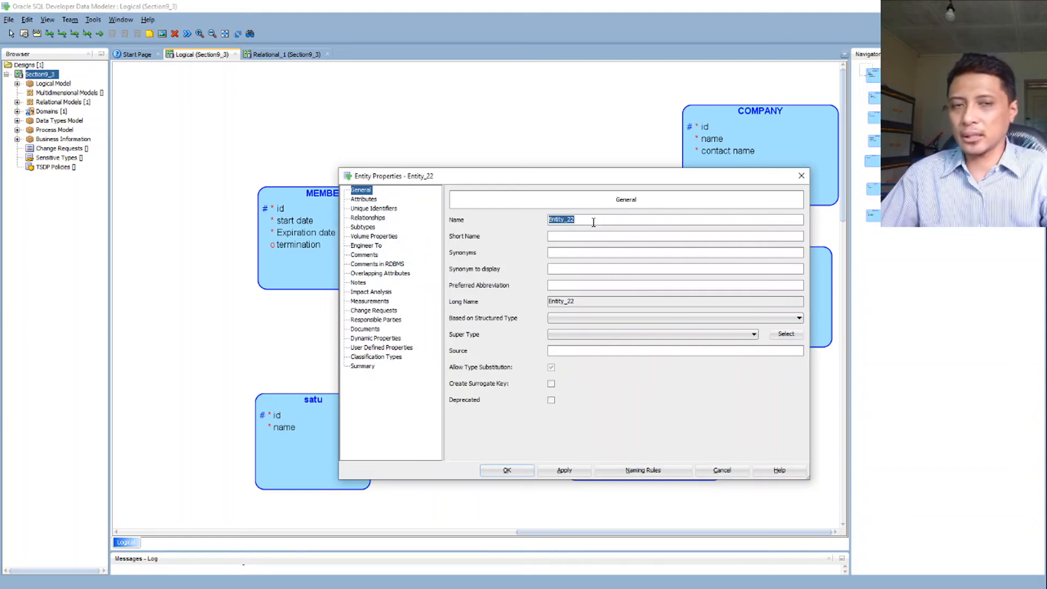
pyautogui.write('d')
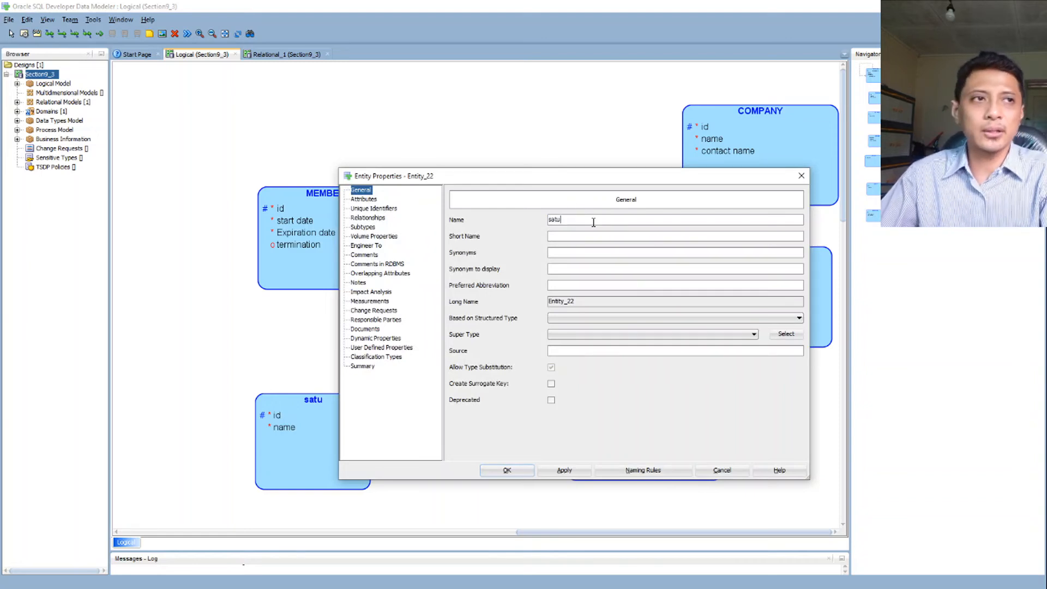
pyautogui.click(363, 199)
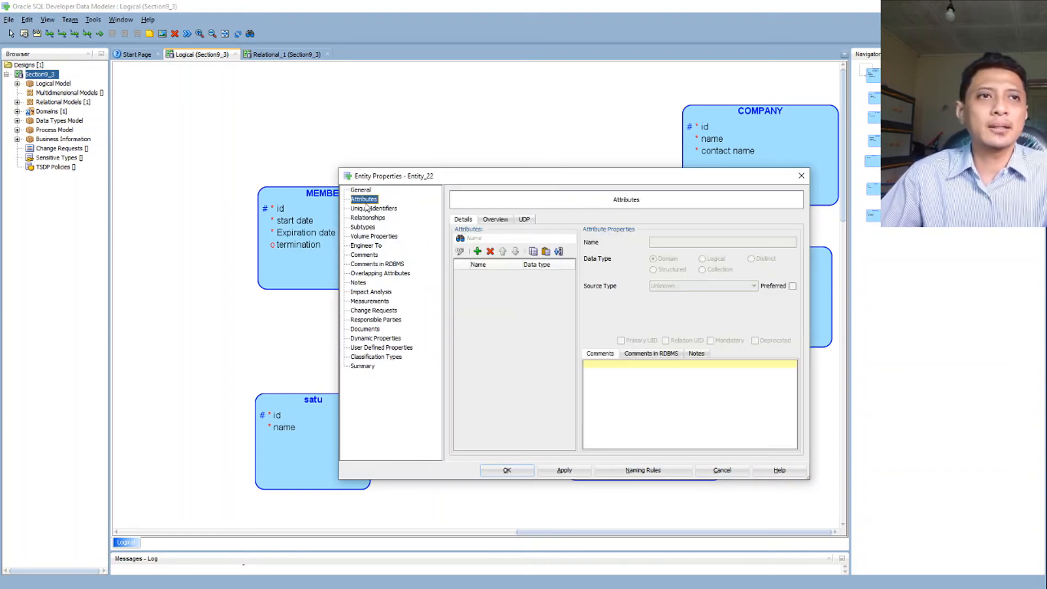
pyautogui.click(477, 251)
pyautogui.write('id')
pyautogui.click(478, 251)
pyautogui.write('name')
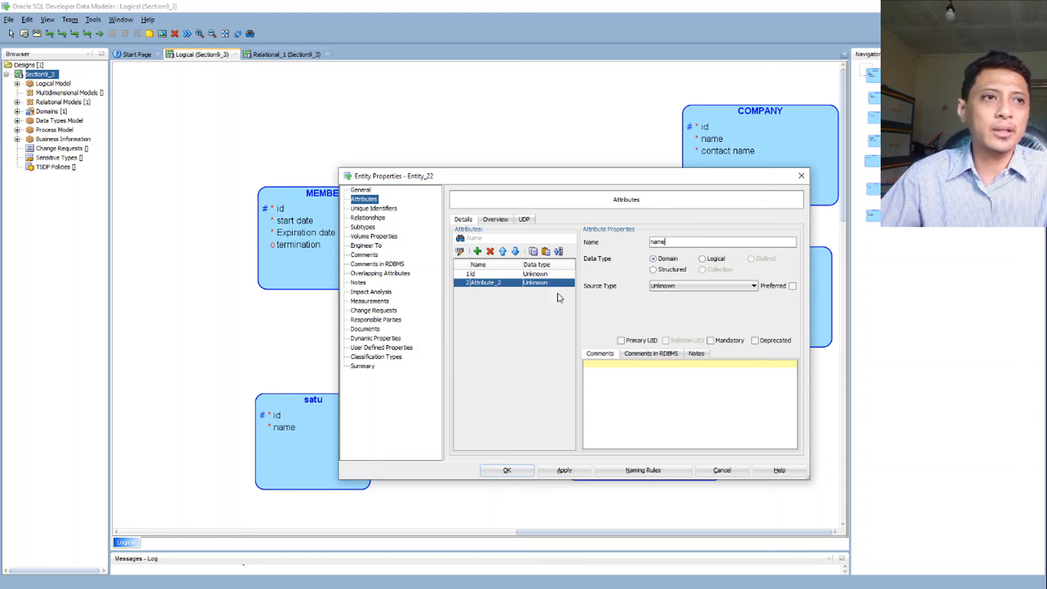
# - Make id the Primary UID and name mandatory in the satusatu entity
pyautogui.click(548, 274)
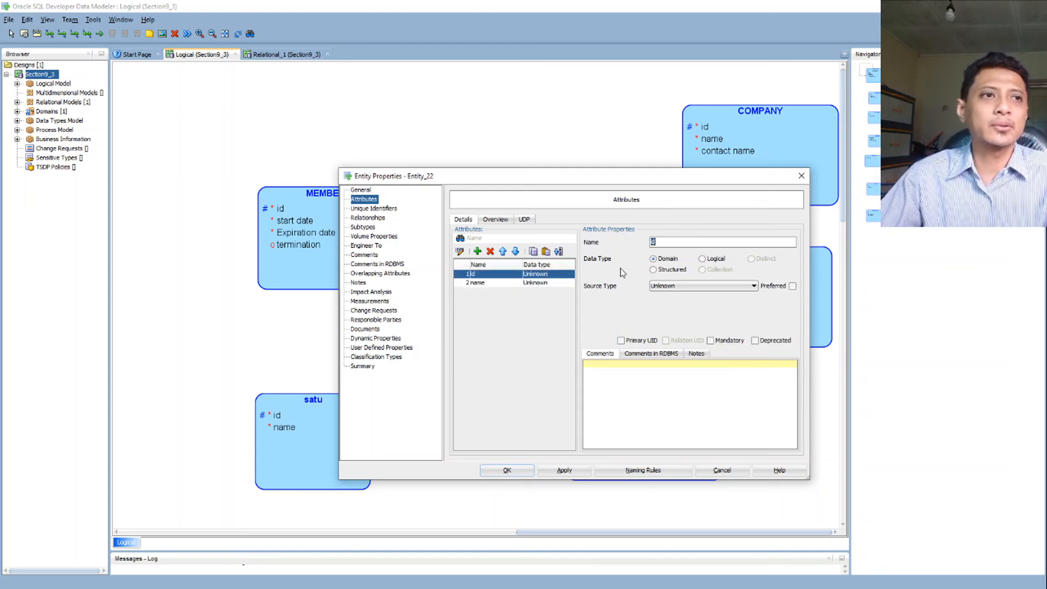
pyautogui.click(712, 260)
pyautogui.click(676, 260)
pyautogui.click(633, 340)
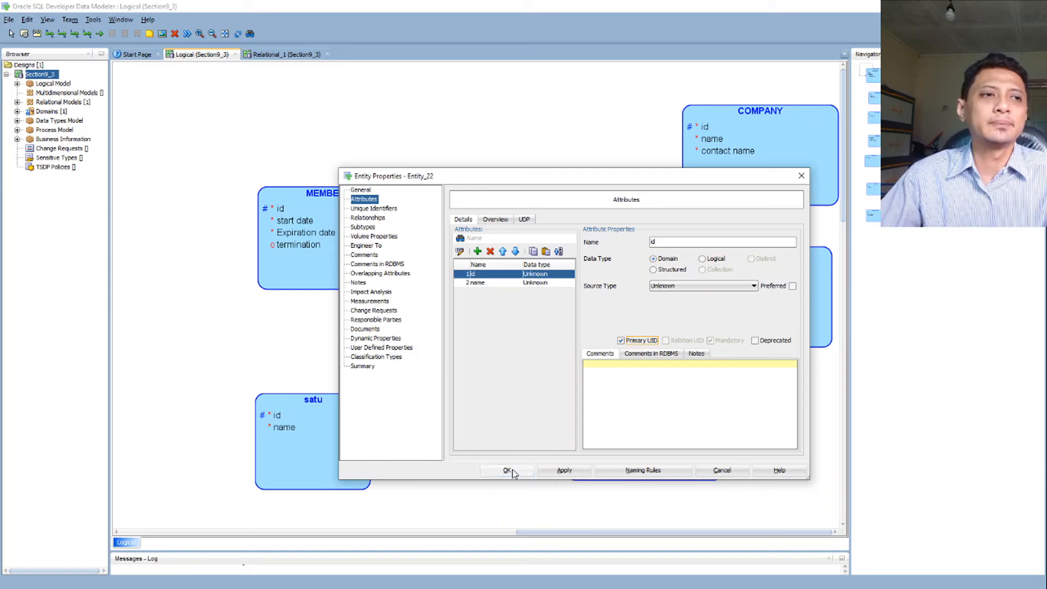
pyautogui.click(510, 471)
# - Draw a third entity below satusatu and name it satudua
pyautogui.scroll(-3, 569, 400)
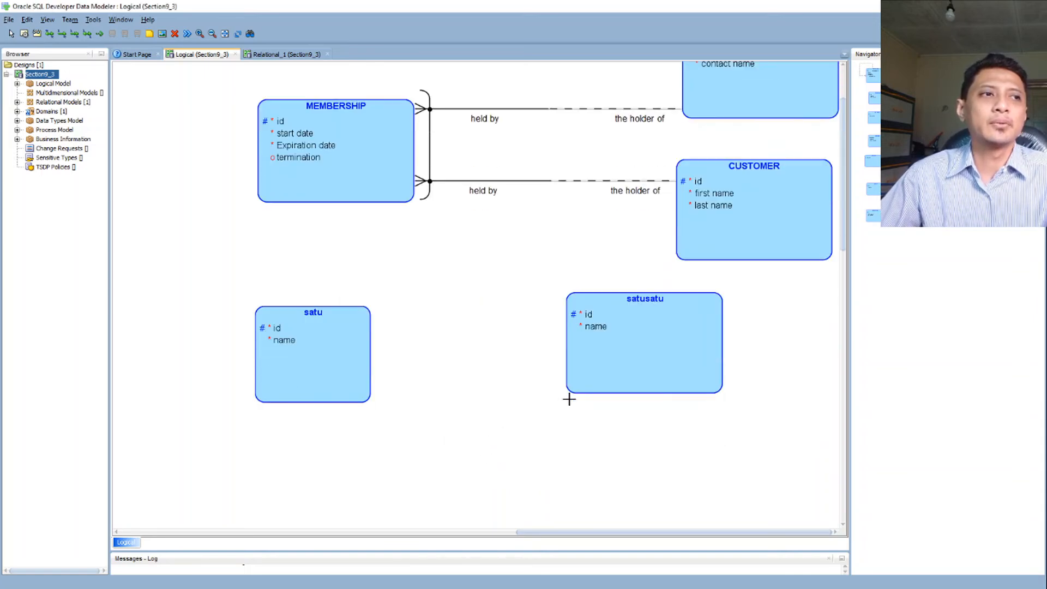
pyautogui.scroll(-3, 569, 400)
pyautogui.click(567, 341)
pyautogui.write('satudua')
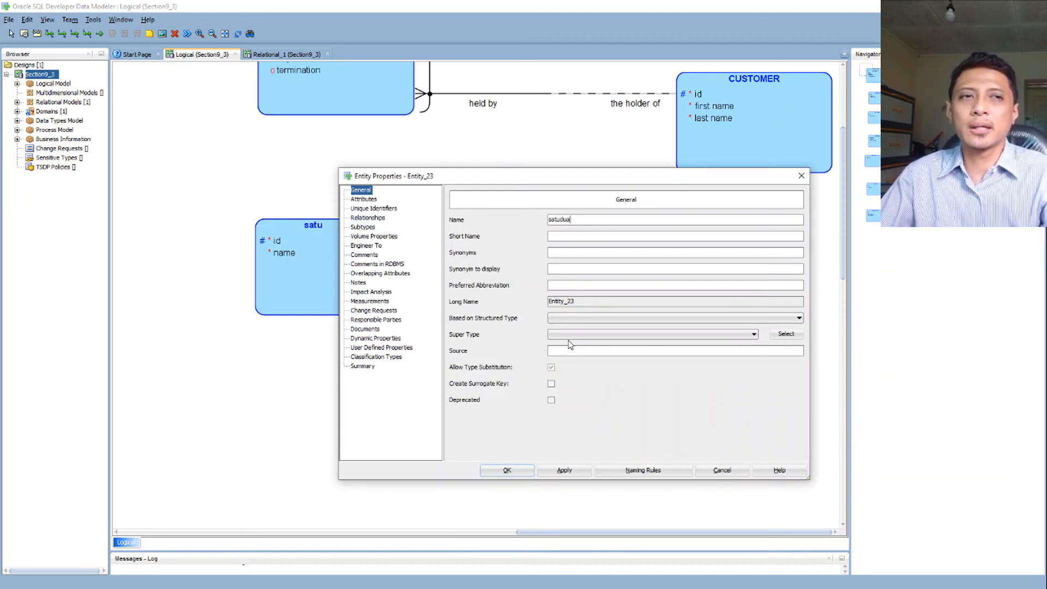
# - Give the satudua entity an id attribute as Primary UID and a mandatory name attribute
pyautogui.click(364, 199)
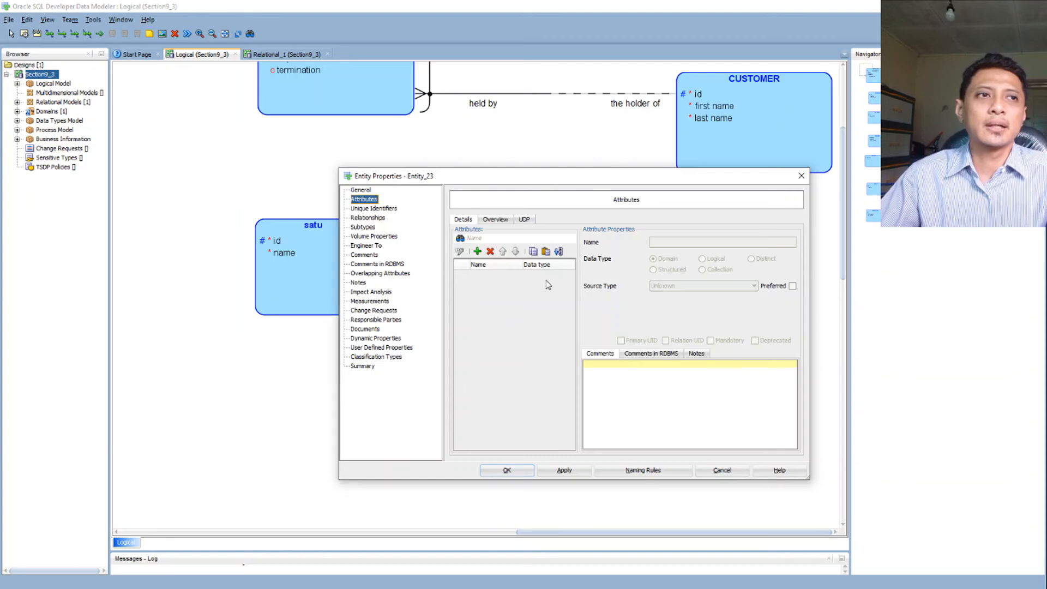
pyautogui.click(478, 252)
pyautogui.write('id')
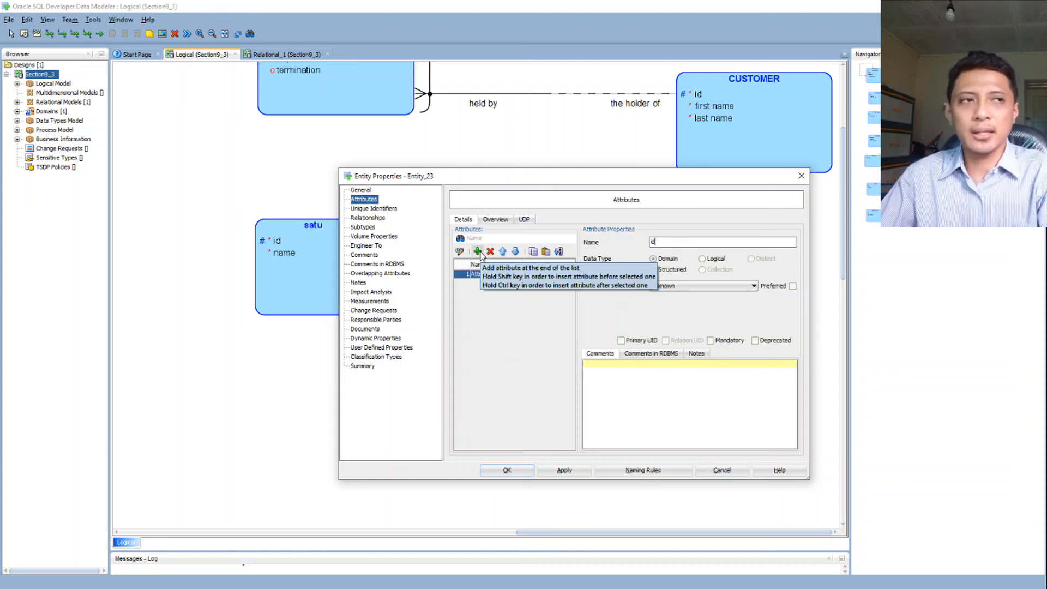
pyautogui.click(478, 252)
pyautogui.write('name')
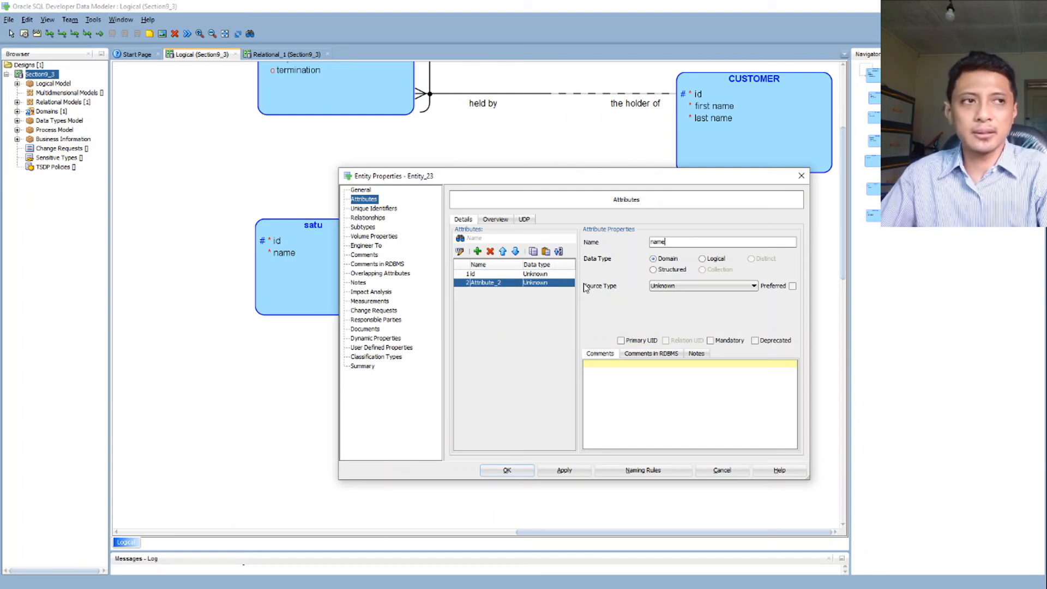
pyautogui.click(710, 341)
pyautogui.click(506, 470)
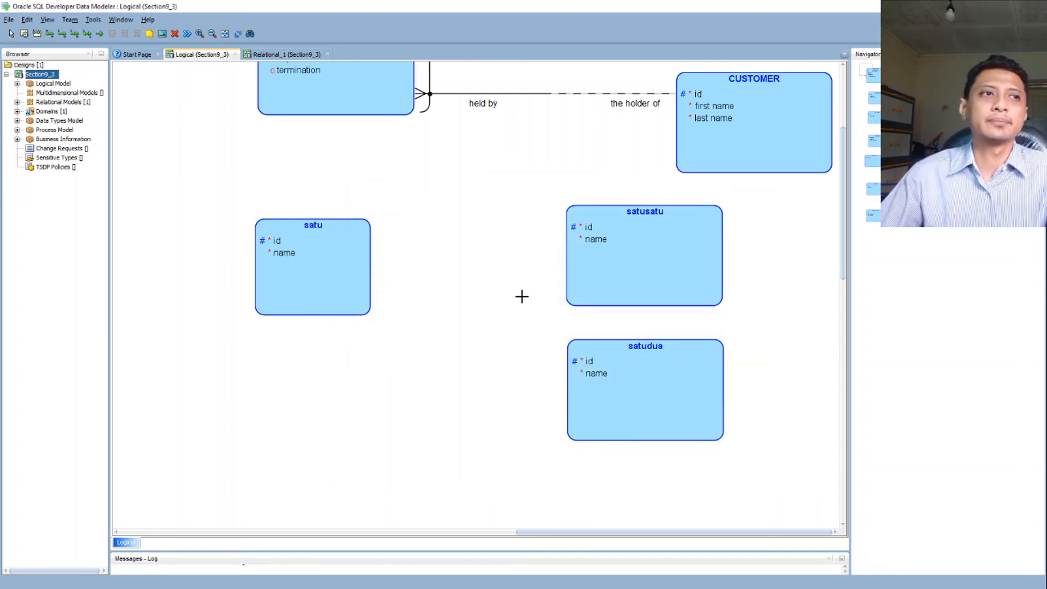
# - Move satu down to a height between the other two new entities and create a 1:N relation from satusatu to satu
pyautogui.click(315, 262)
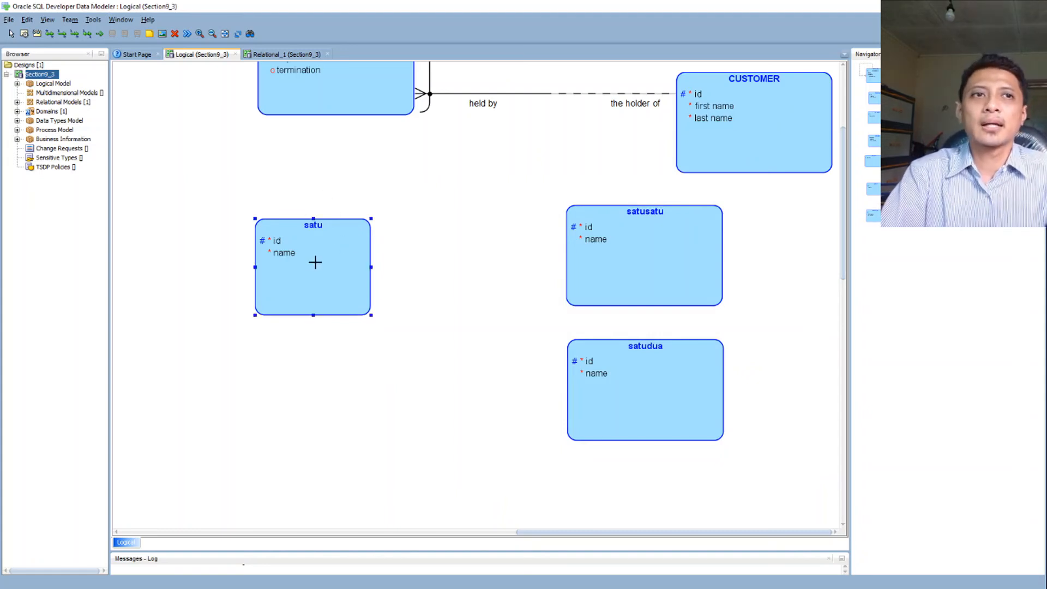
pyautogui.moveTo(308, 268); pyautogui.dragTo(307, 331)
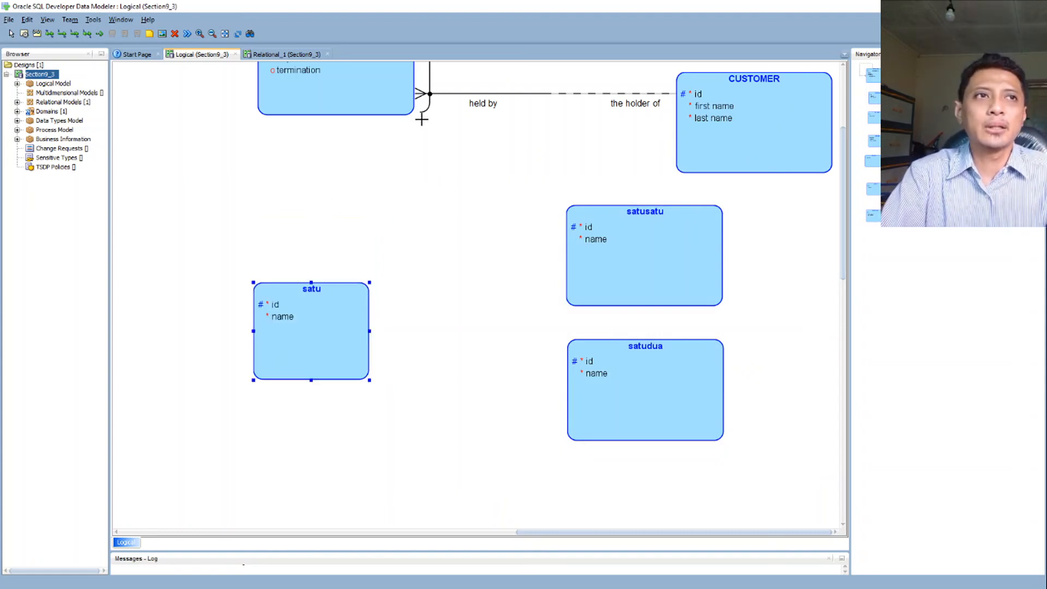
pyautogui.click(74, 34)
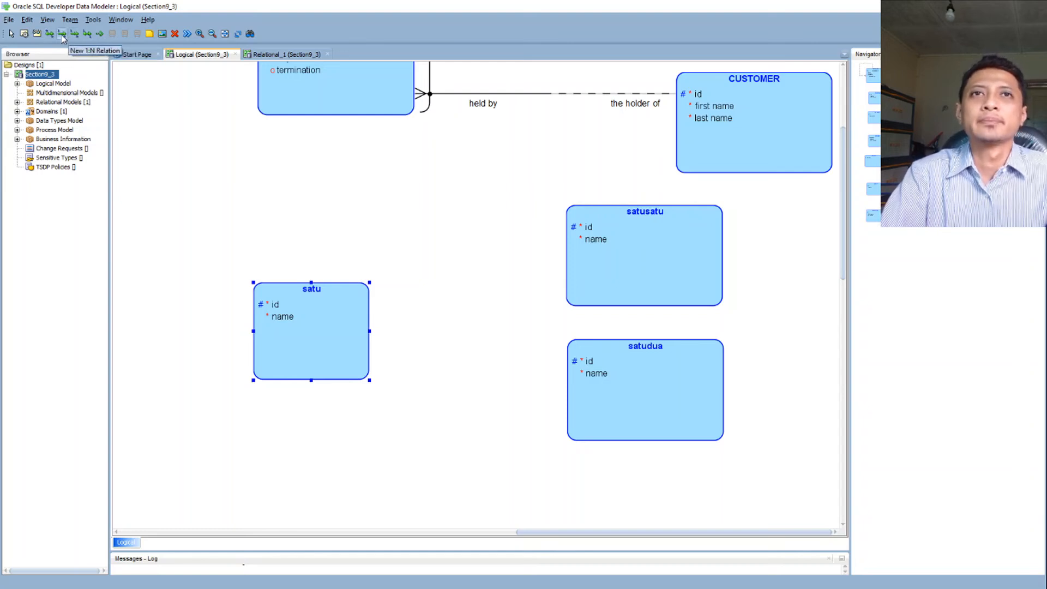
pyautogui.click(592, 270)
pyautogui.click(358, 316)
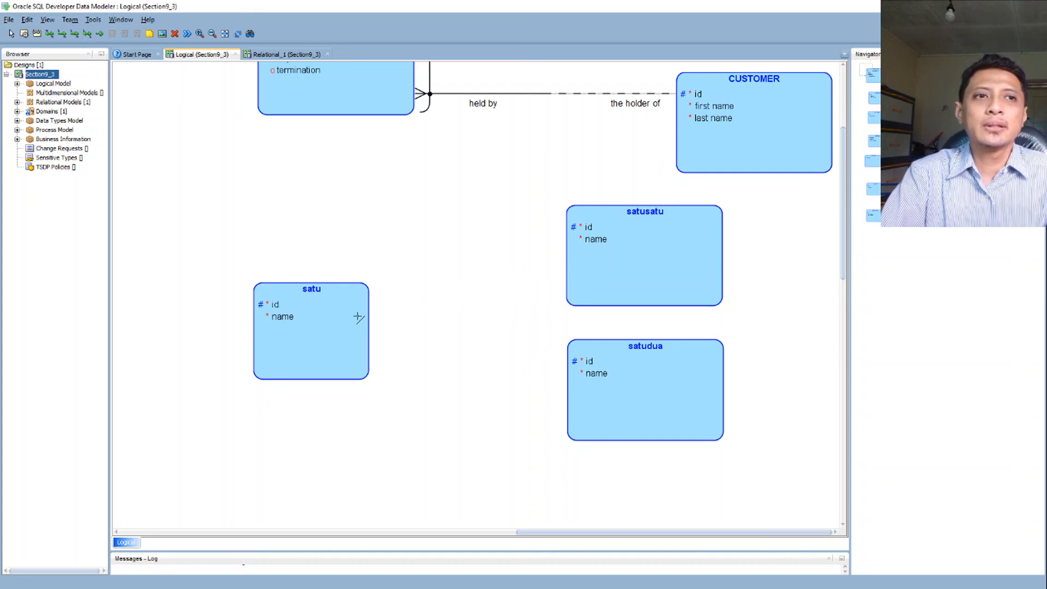
pyautogui.click(600, 491)
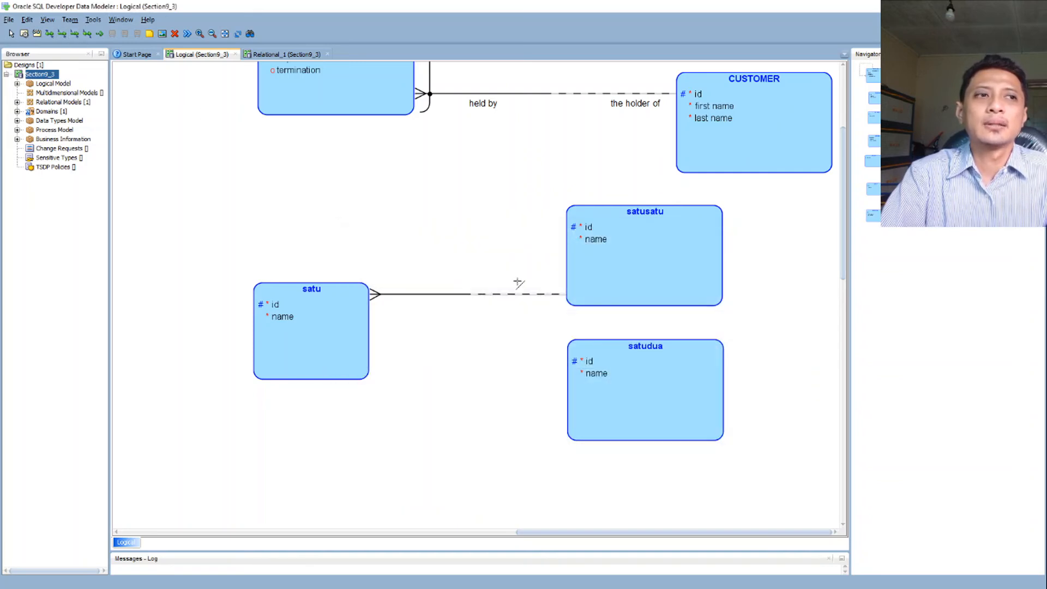
# - Create a 1:N relation from satudua to satu with the default relation properties
pyautogui.click(602, 391)
pyautogui.click(362, 351)
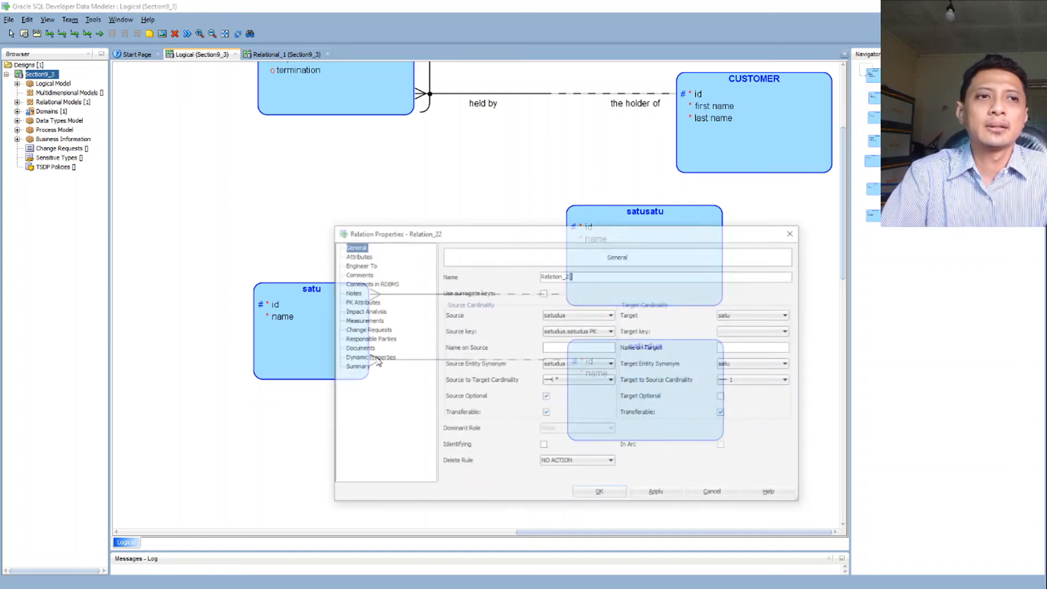
pyautogui.click(597, 492)
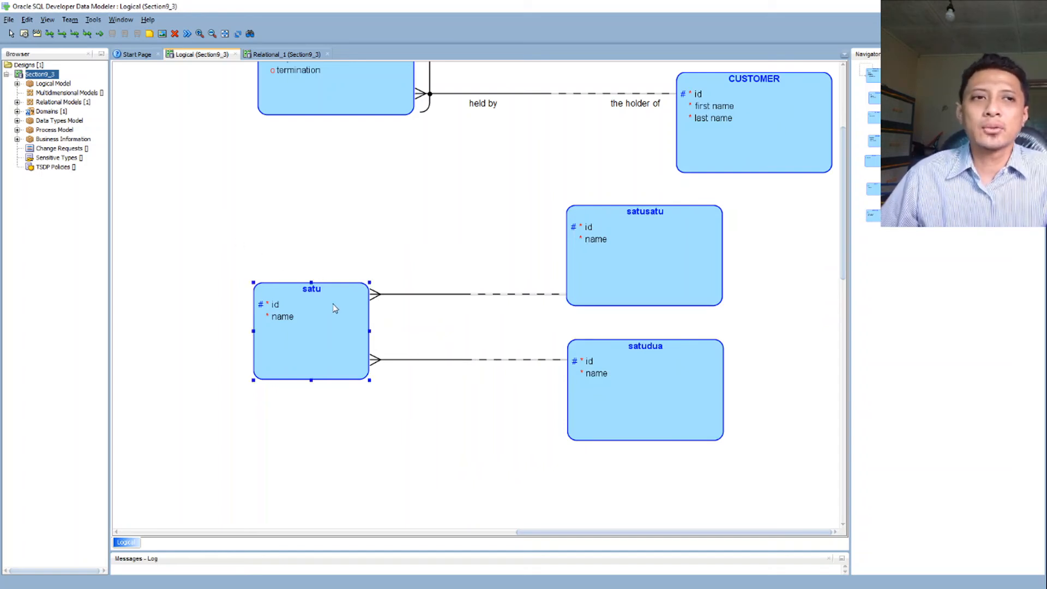
# - Group the satusatu and satudua relations in an arc on the satu entity
pyautogui.click(406, 295)
pyautogui.click(413, 359)
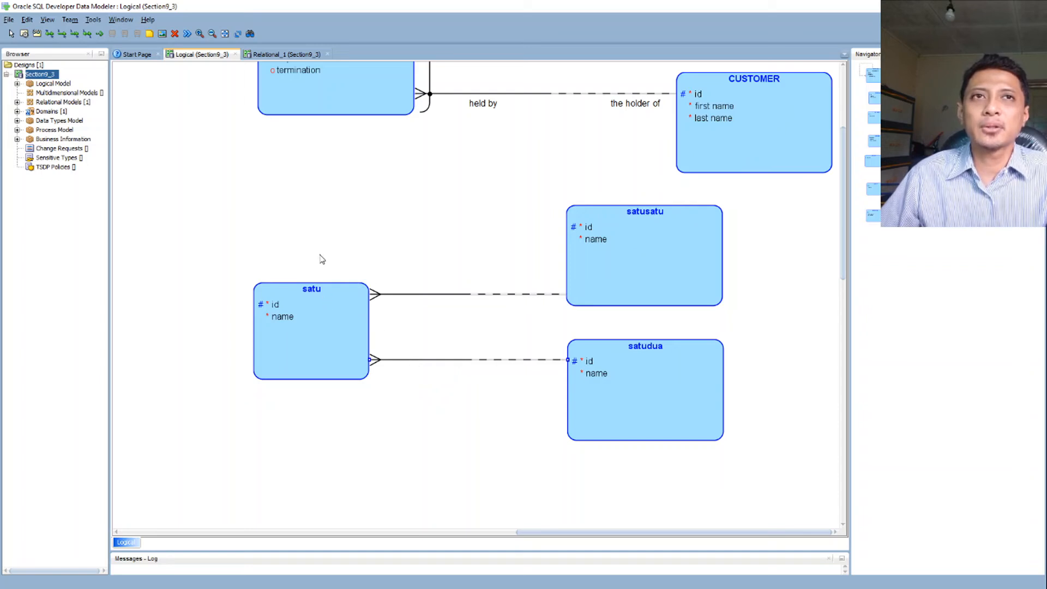
pyautogui.click(322, 316)
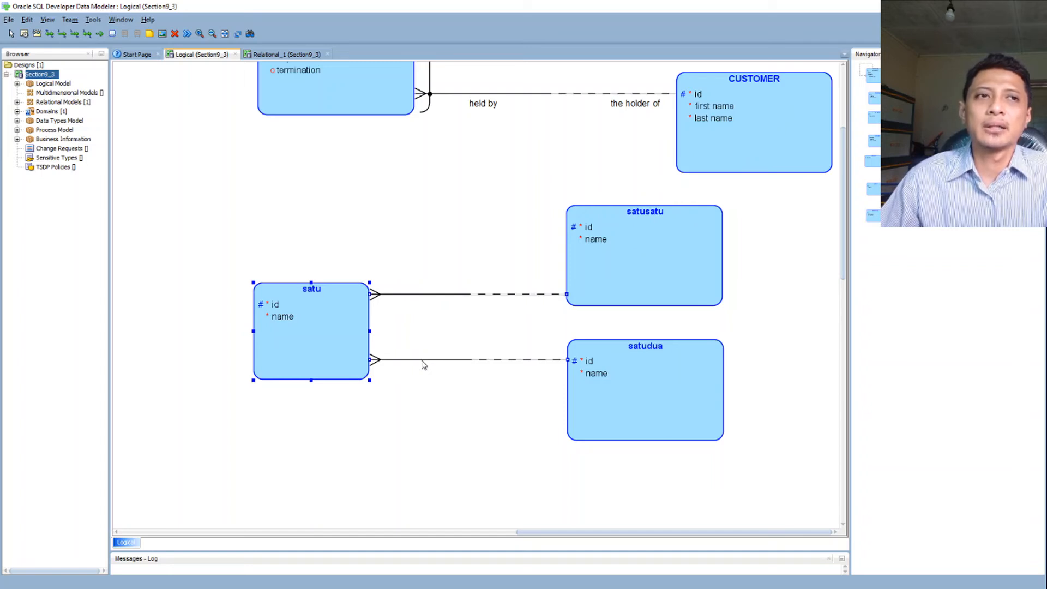
pyautogui.click(113, 35)
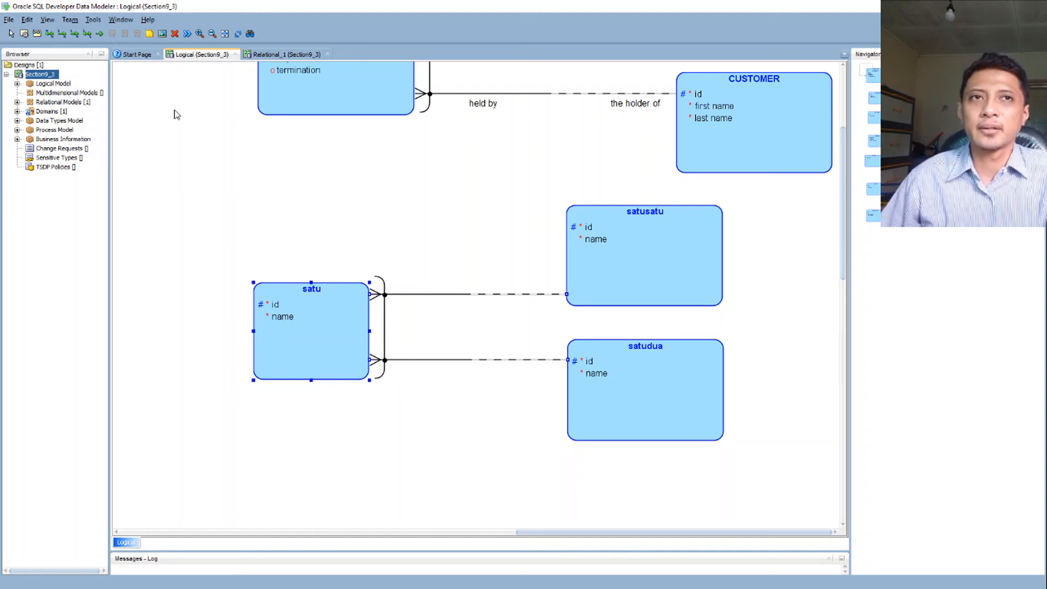
# - Delete the example entities satu, satusatu and satudua together with their relations and arc
pyautogui.click(260, 189)
pyautogui.moveTo(239, 175); pyautogui.dragTo(770, 489)
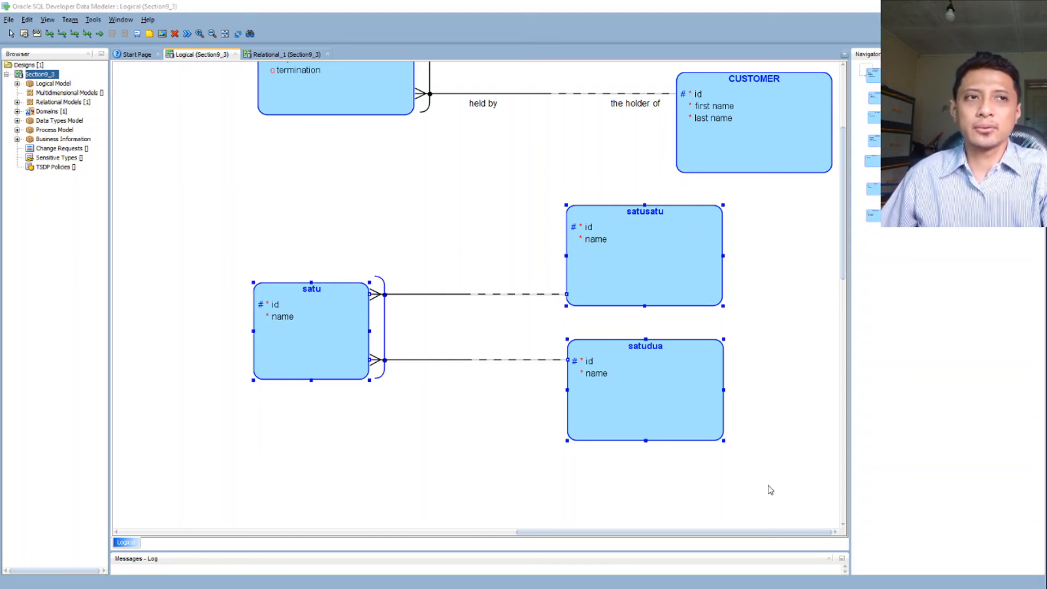
pyautogui.press('Delete')
pyautogui.click(485, 321)
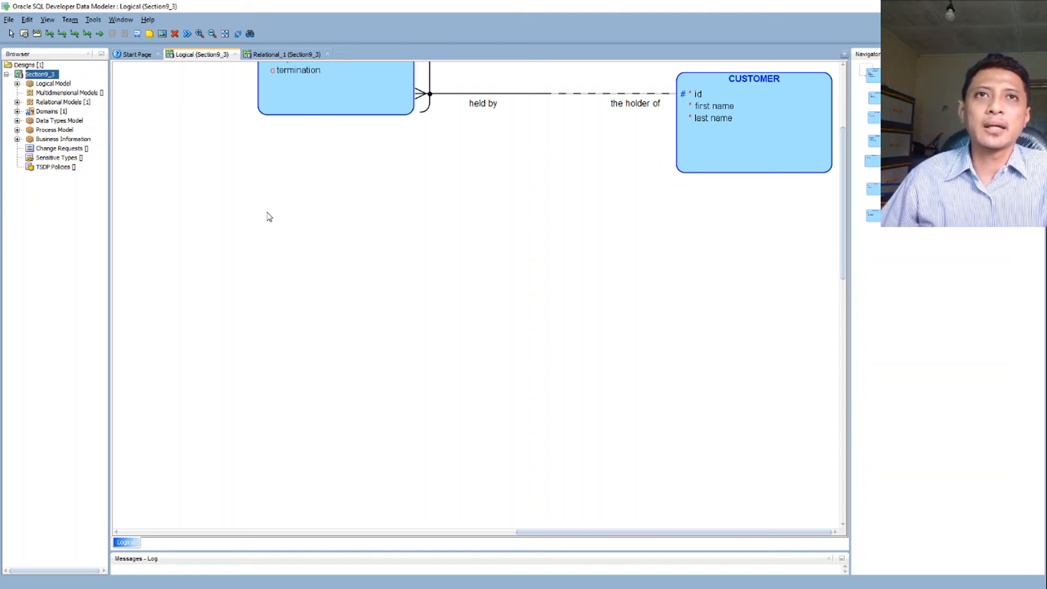
# - Engineer the complete logical model, including all entities and relations, to the Relational_1 model
pyautogui.scroll(3, 270, 214)
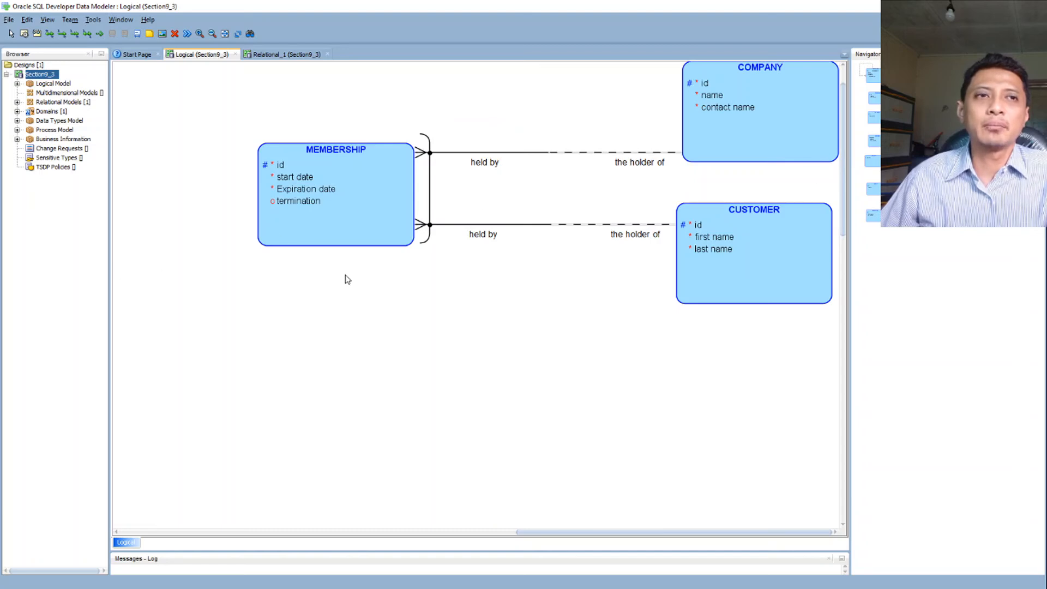
pyautogui.scroll(-1, 345, 279)
pyautogui.scroll(-1, 347, 279)
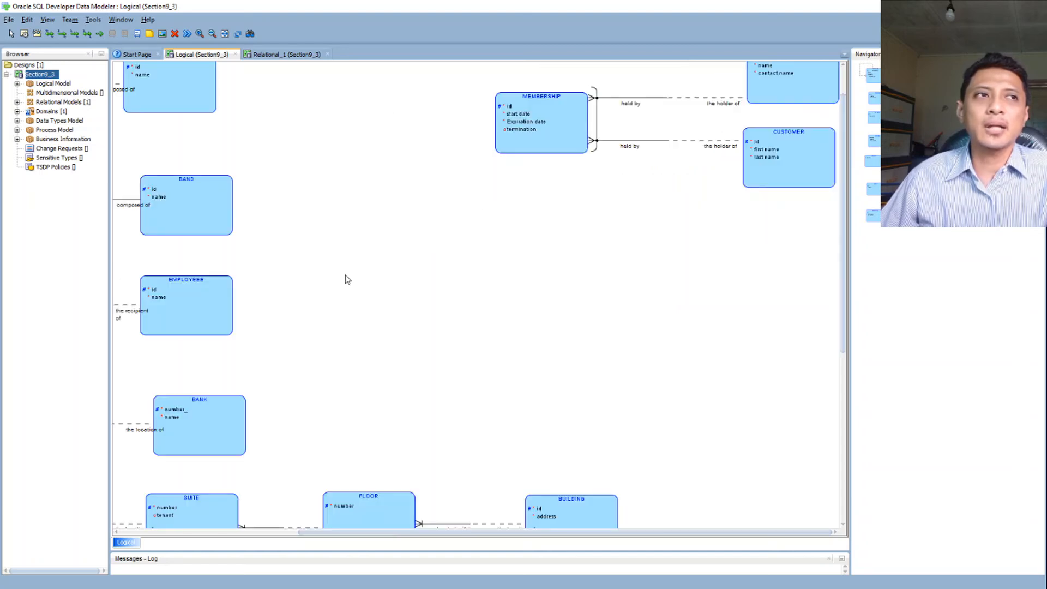
pyautogui.scroll(-1, 347, 279)
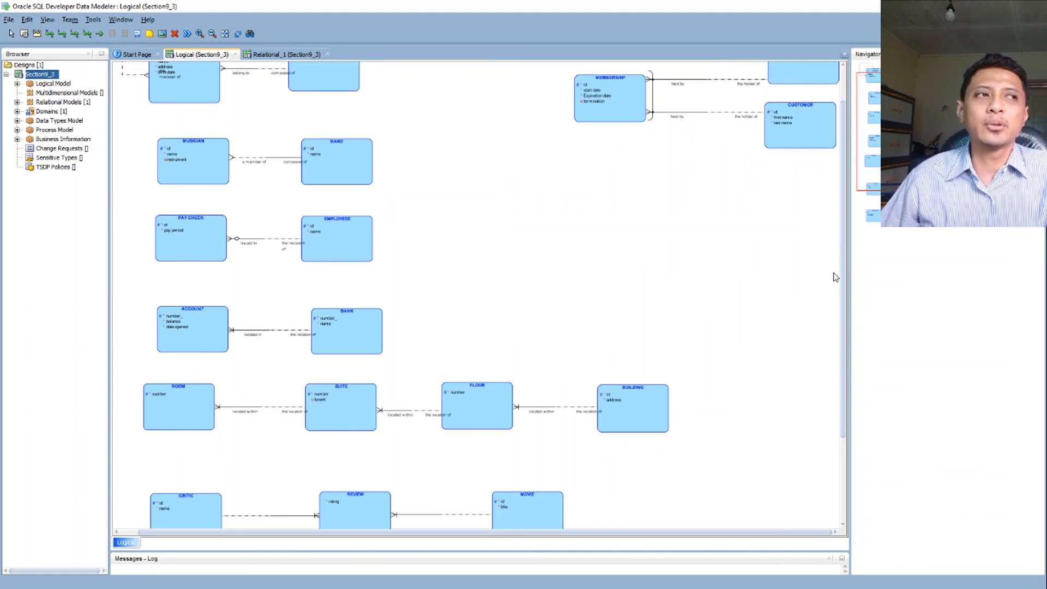
pyautogui.moveTo(843, 275); pyautogui.dragTo(845, 214)
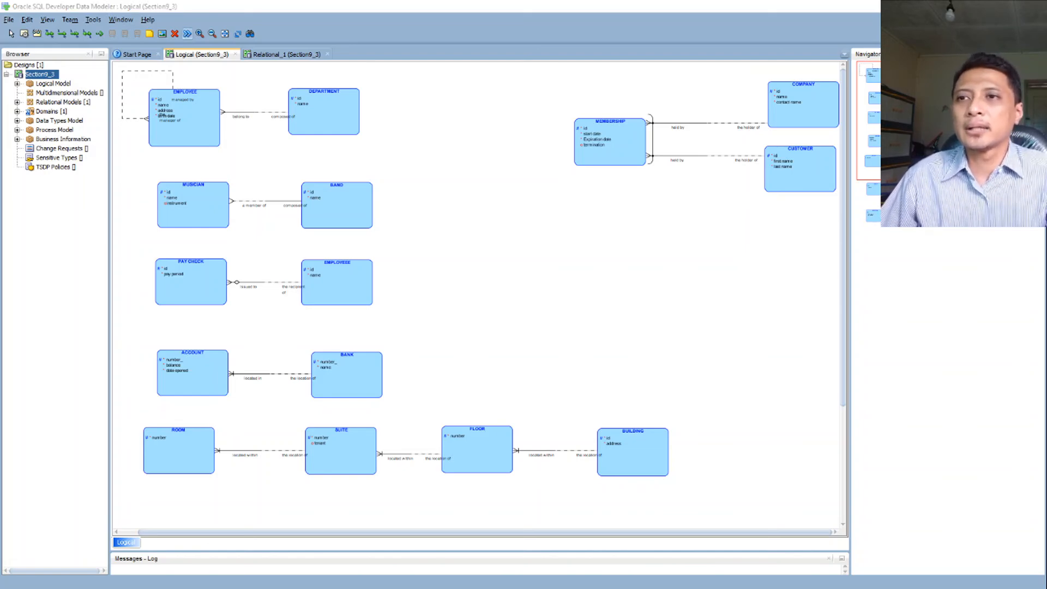
pyautogui.click(187, 33)
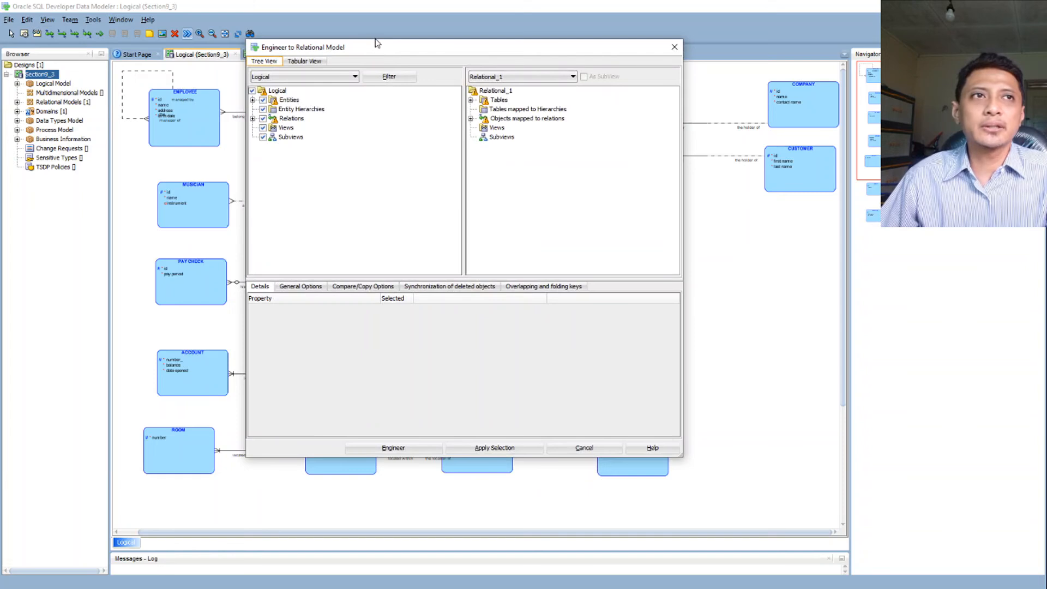
pyautogui.moveTo(377, 39); pyautogui.dragTo(415, 64)
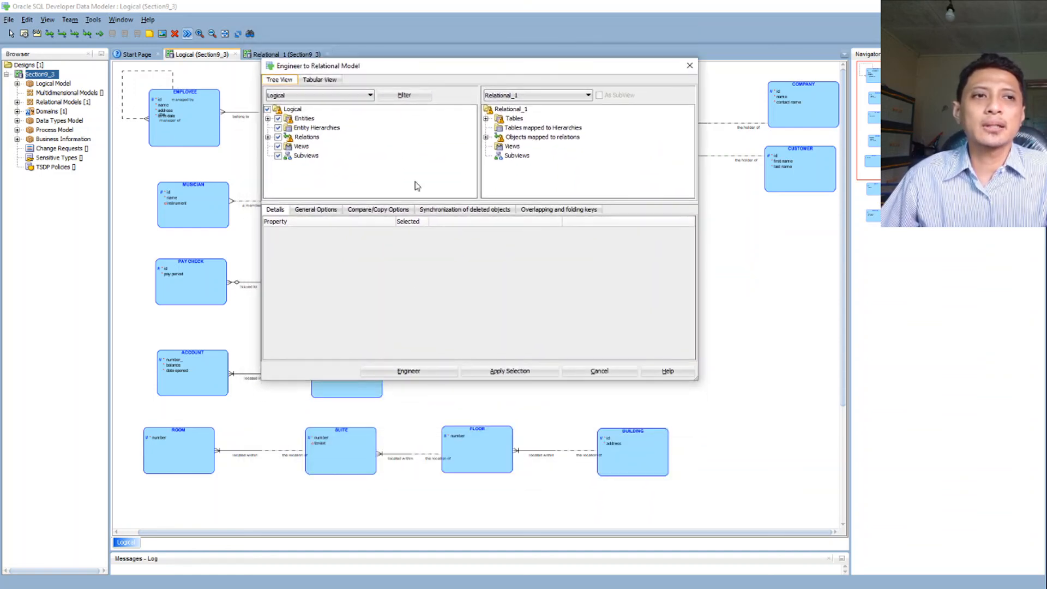
pyautogui.click(418, 372)
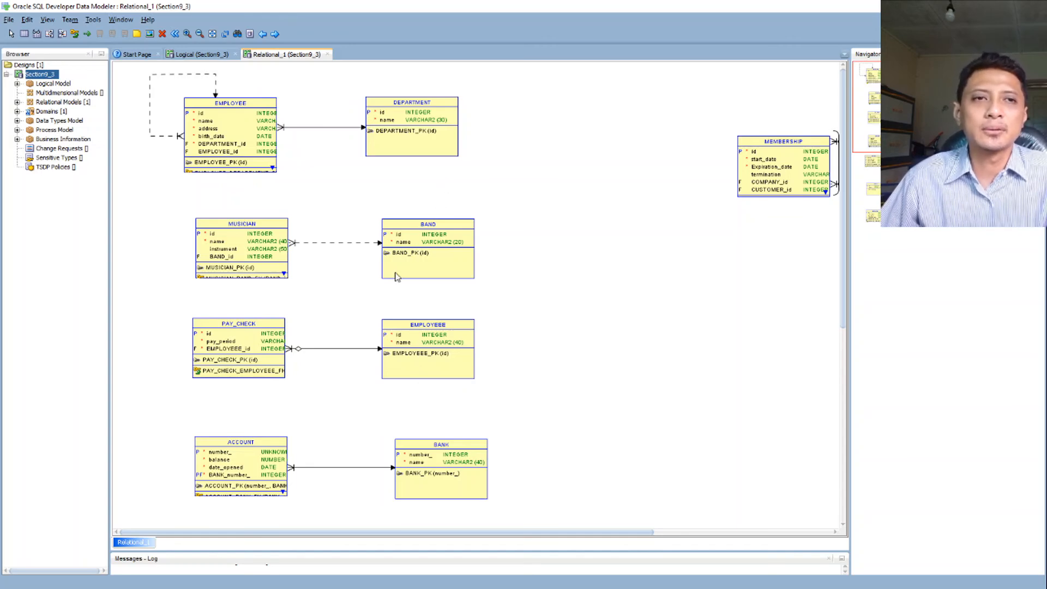
pyautogui.scroll(-3, 379, 337)
pyautogui.scroll(-3, 379, 336)
pyautogui.scroll(4, 379, 336)
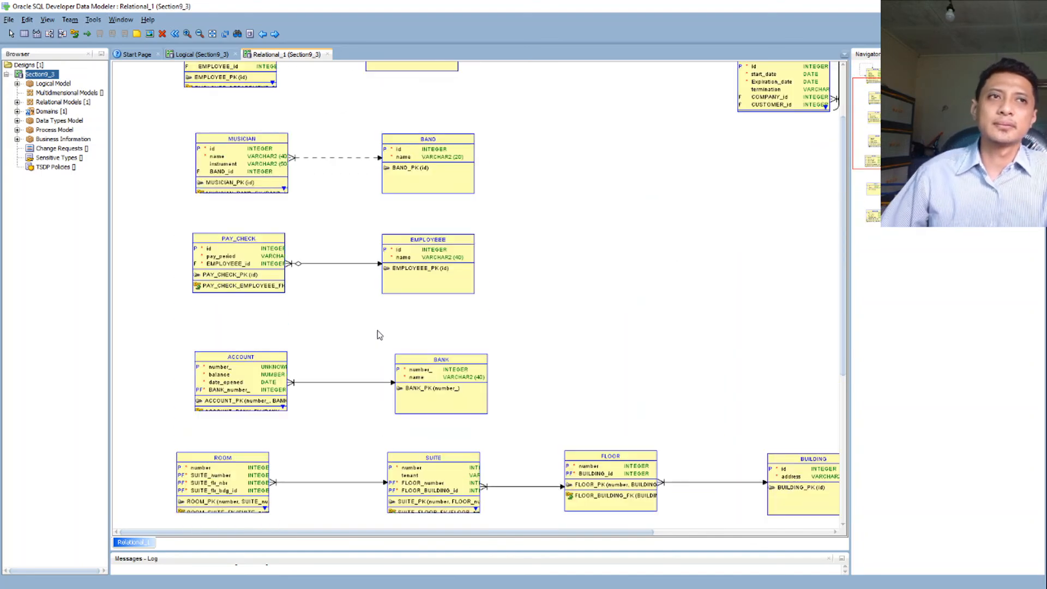
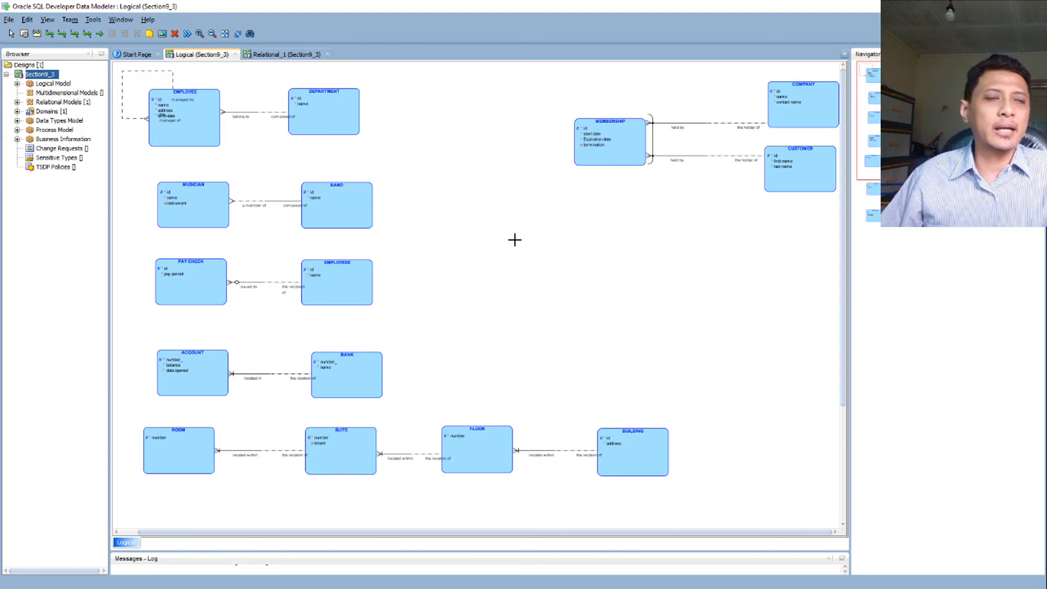
# - Create a large entity named ANIMAL in the empty area below MEMBERSHIP with the attributes id and nameofanimal
pyautogui.moveTo(517, 221); pyautogui.dragTo(662, 332)
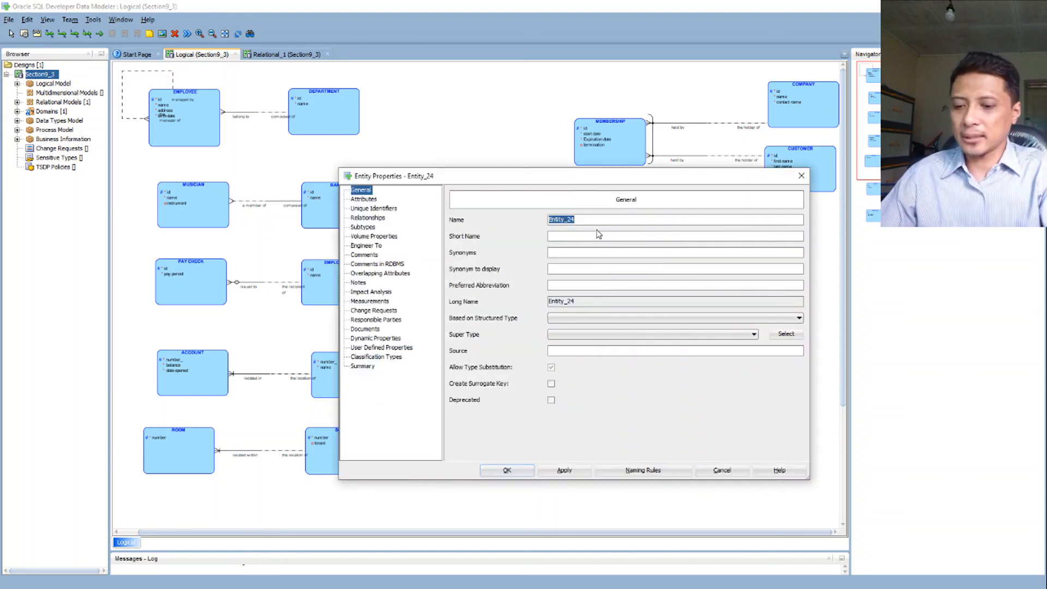
pyautogui.write('NA')
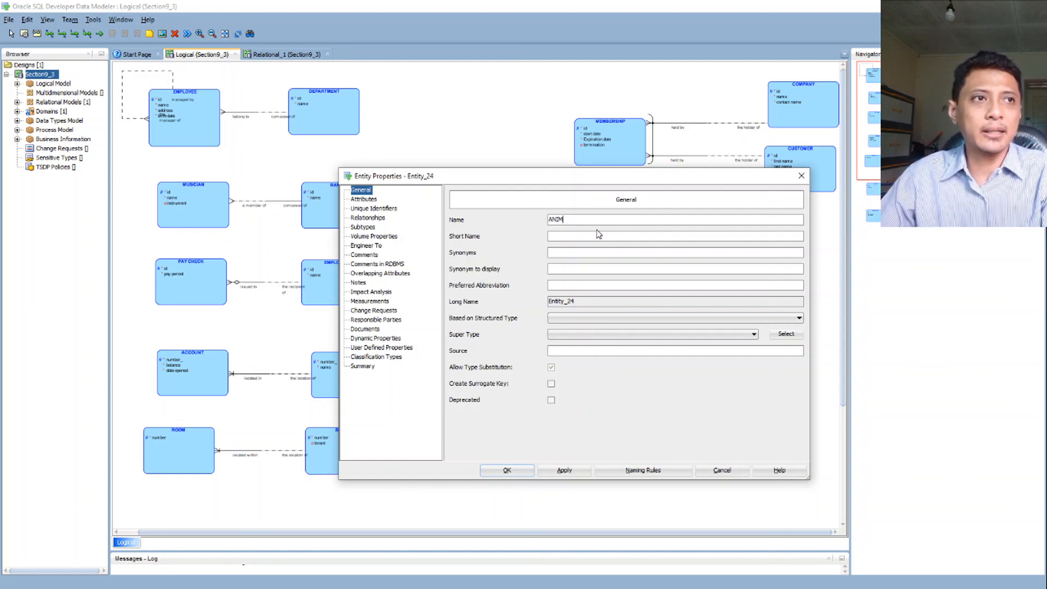
pyautogui.click(364, 200)
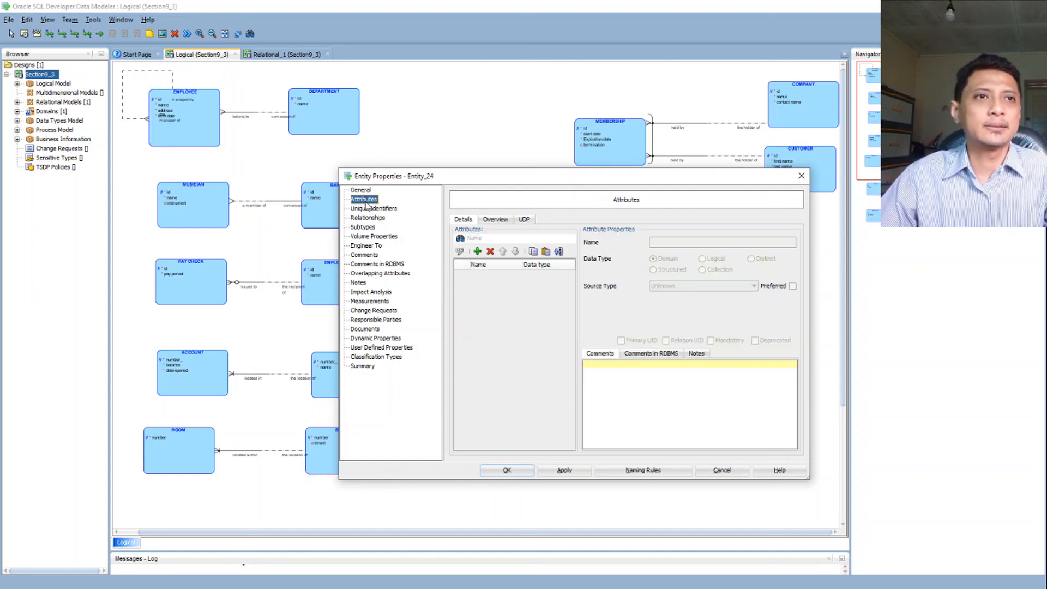
pyautogui.click(477, 251)
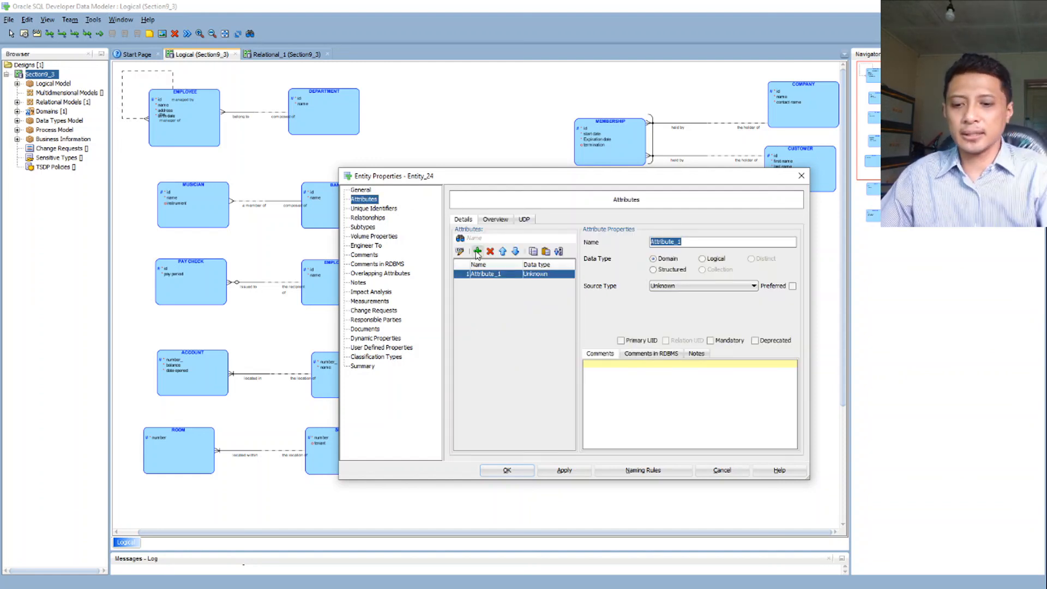
pyautogui.write('id')
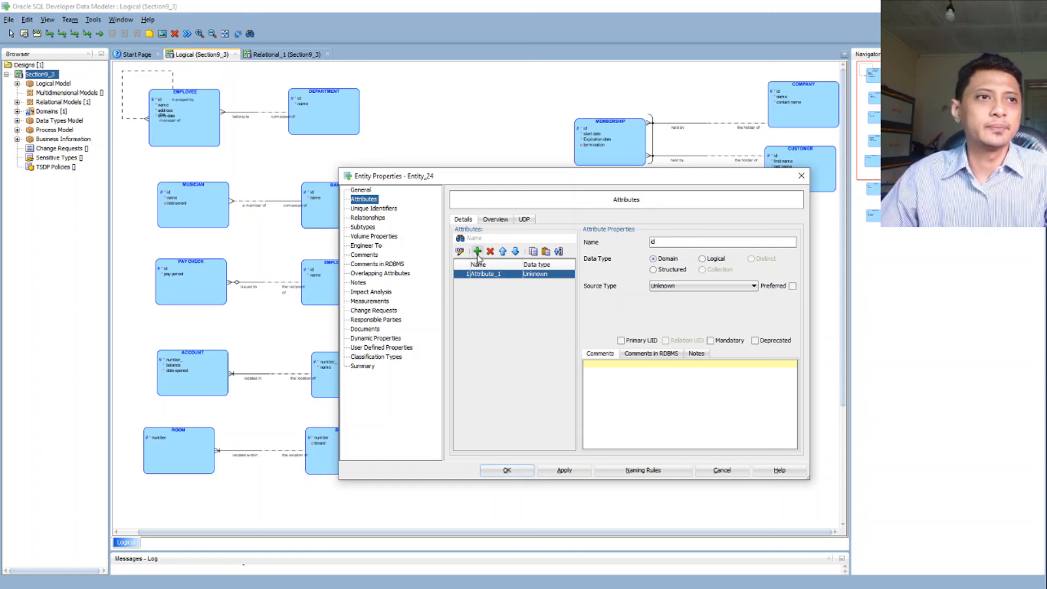
pyautogui.click(477, 252)
pyautogui.write('nameofanimal')
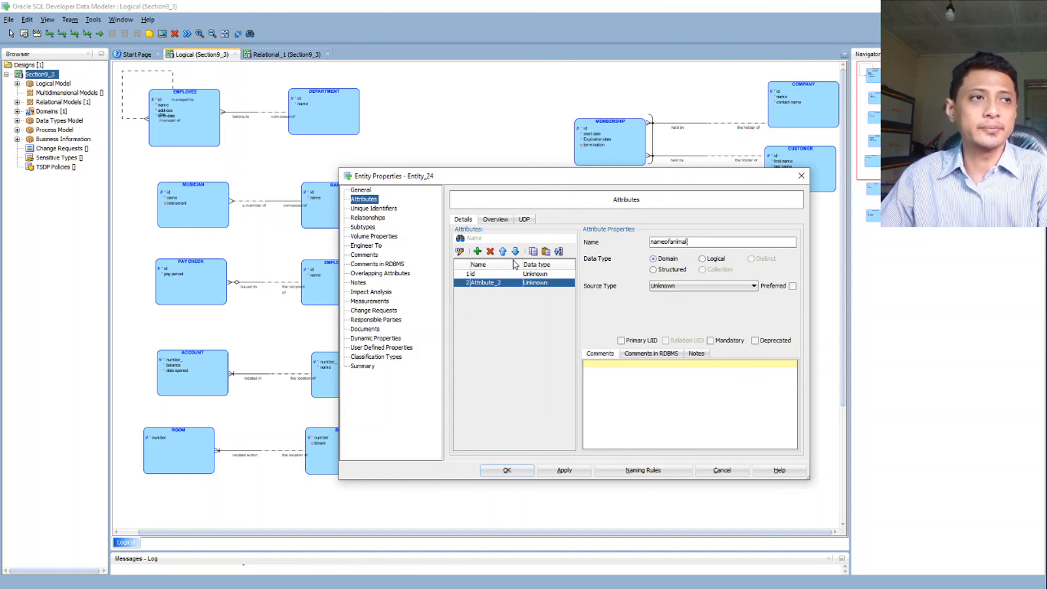
# - Make id the primary UID of the ANIMAL entity and confirm its properties
pyautogui.click(544, 283)
pyautogui.click(543, 274)
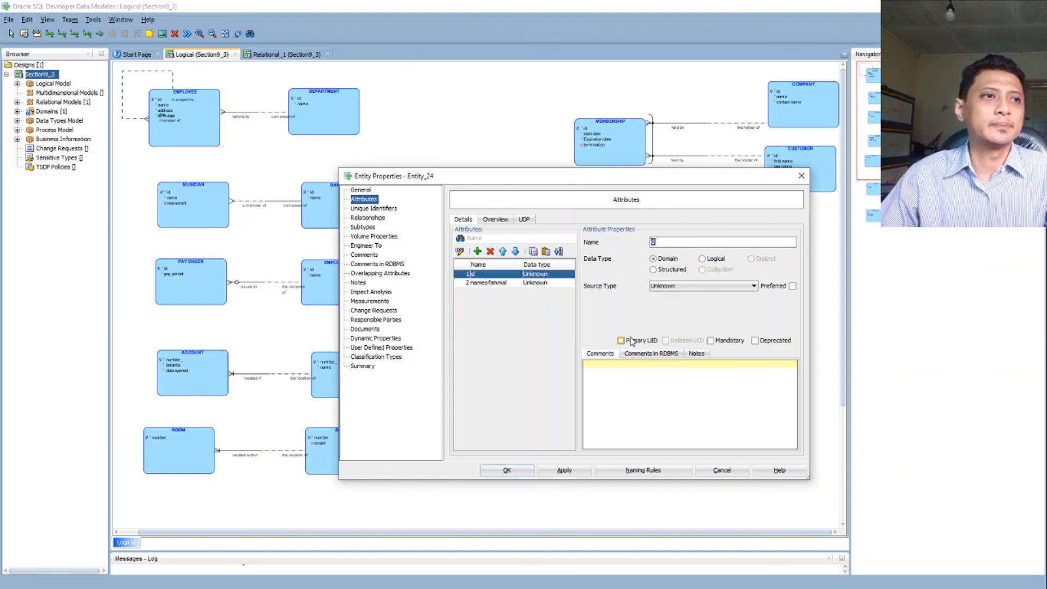
pyautogui.click(632, 340)
pyautogui.click(507, 470)
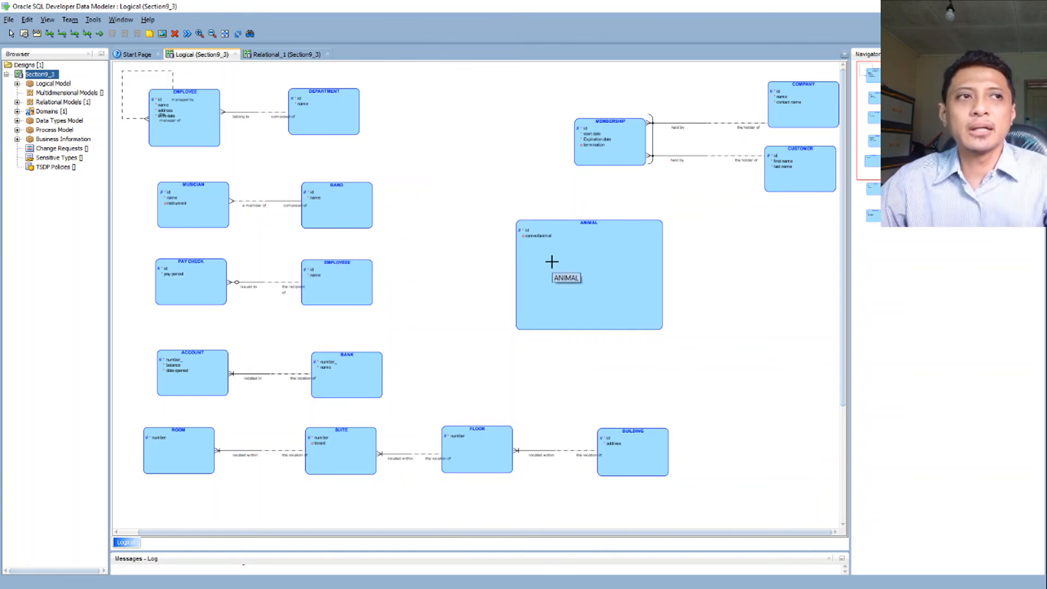
# - Create an entity named VERTEBRATA beside ANIMAL with the attributes id, as primary UID, and name vertebrata
pyautogui.click(680, 250)
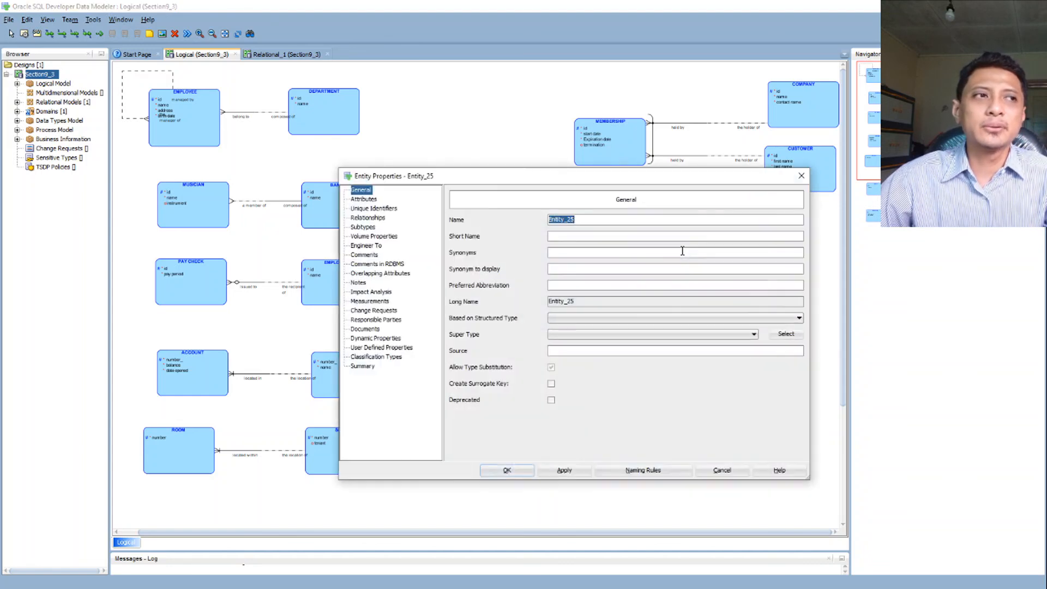
pyautogui.write('VERTEBRATA')
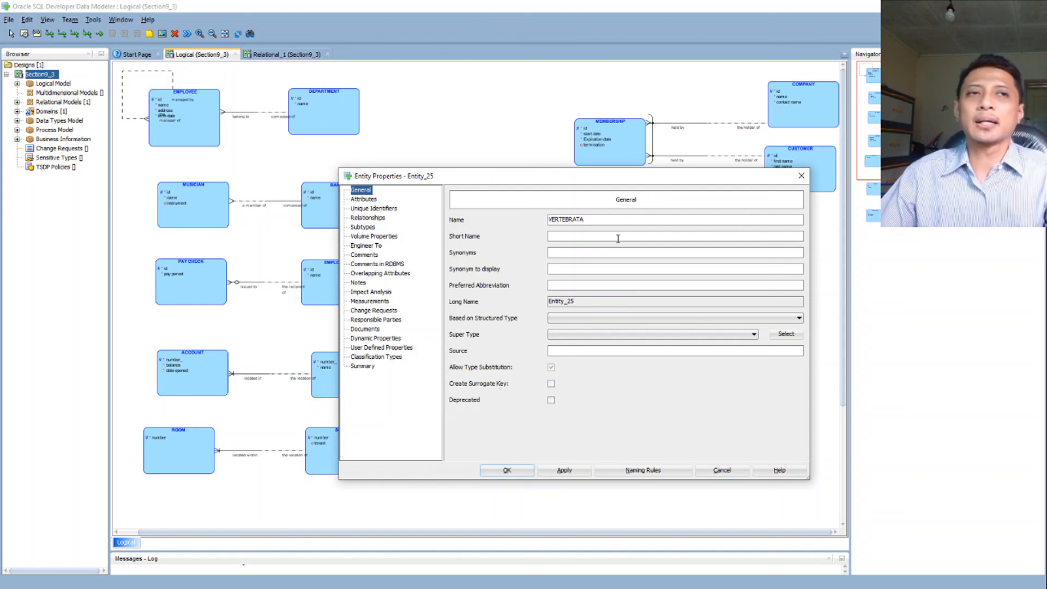
pyautogui.click(379, 200)
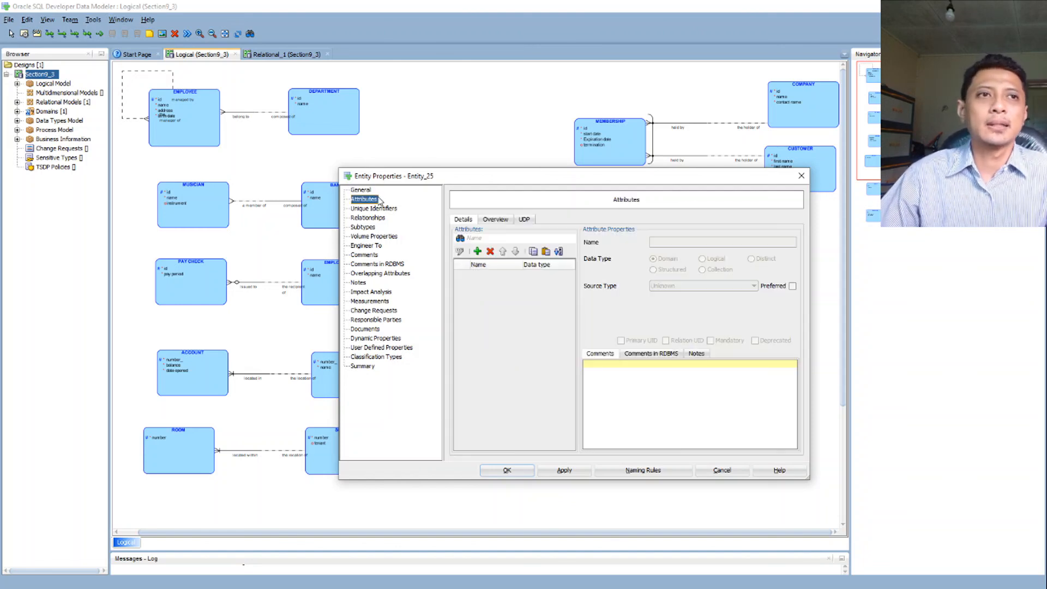
pyautogui.click(477, 253)
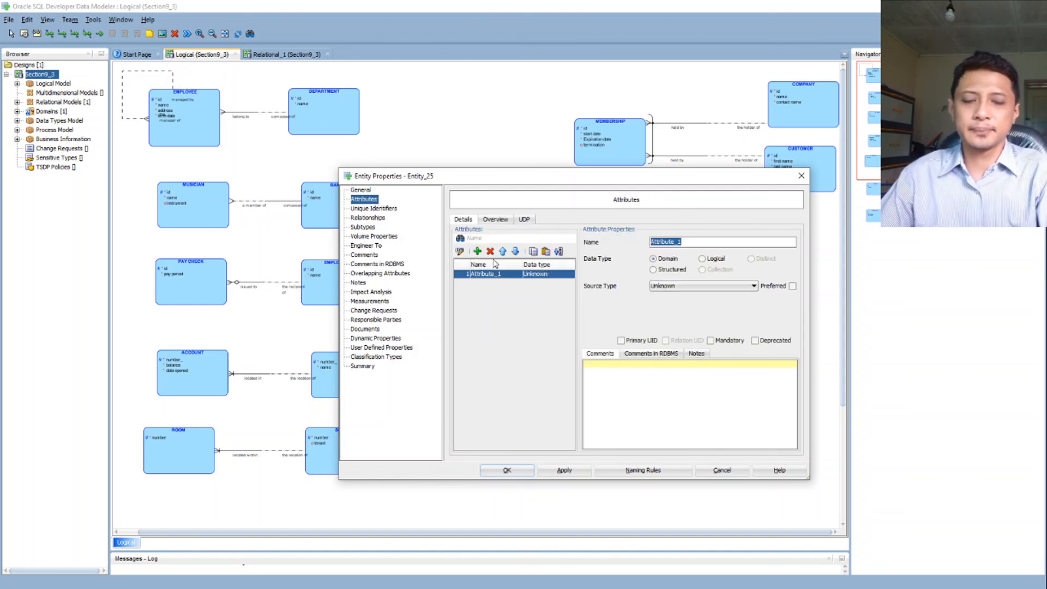
pyautogui.press('BackSpace')
pyautogui.write('id')
pyautogui.click(477, 251)
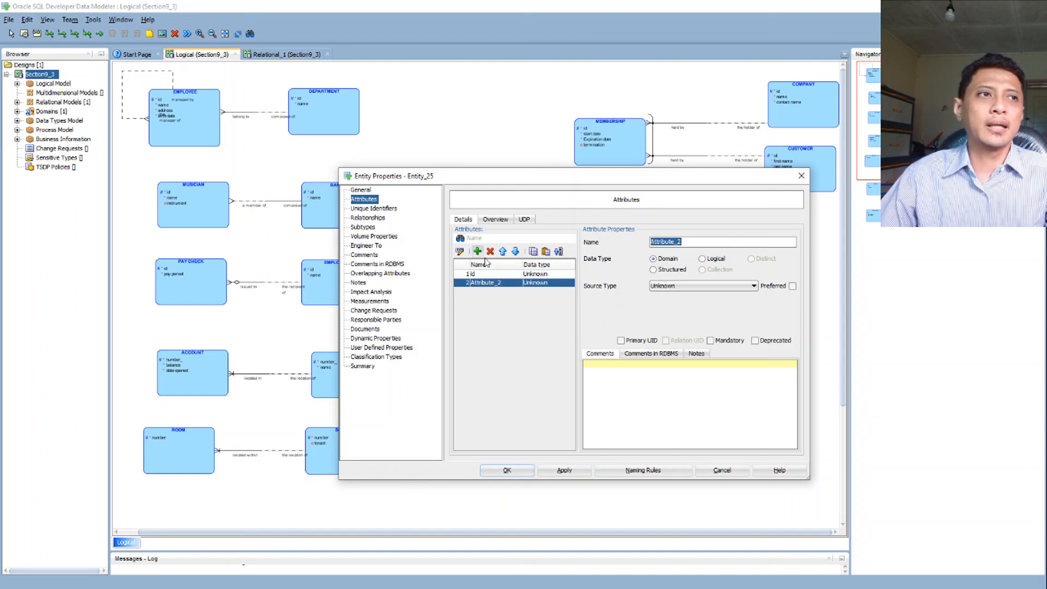
pyautogui.write('name vertebrata')
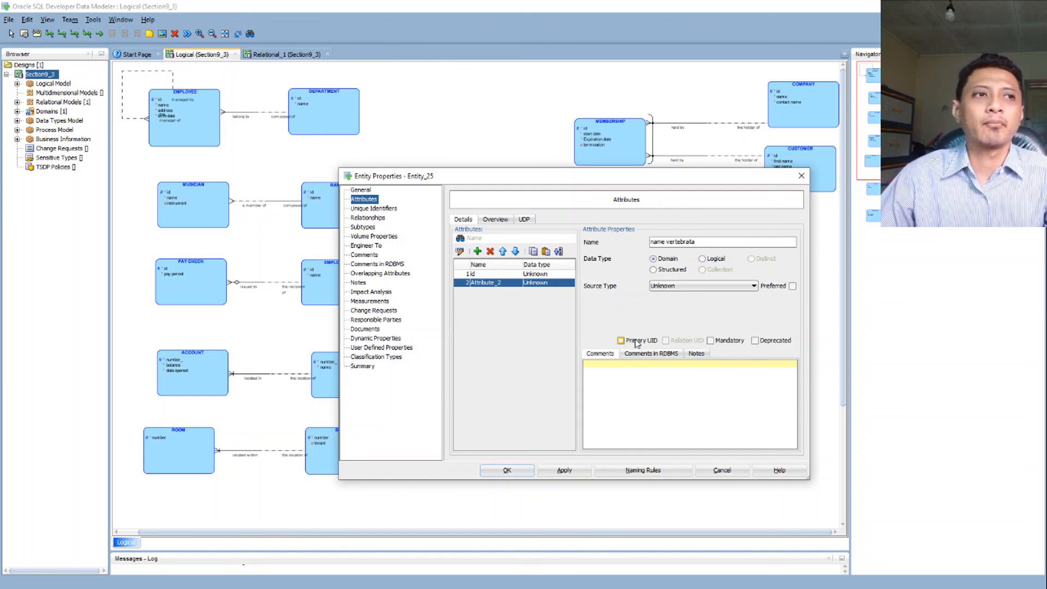
pyautogui.click(552, 274)
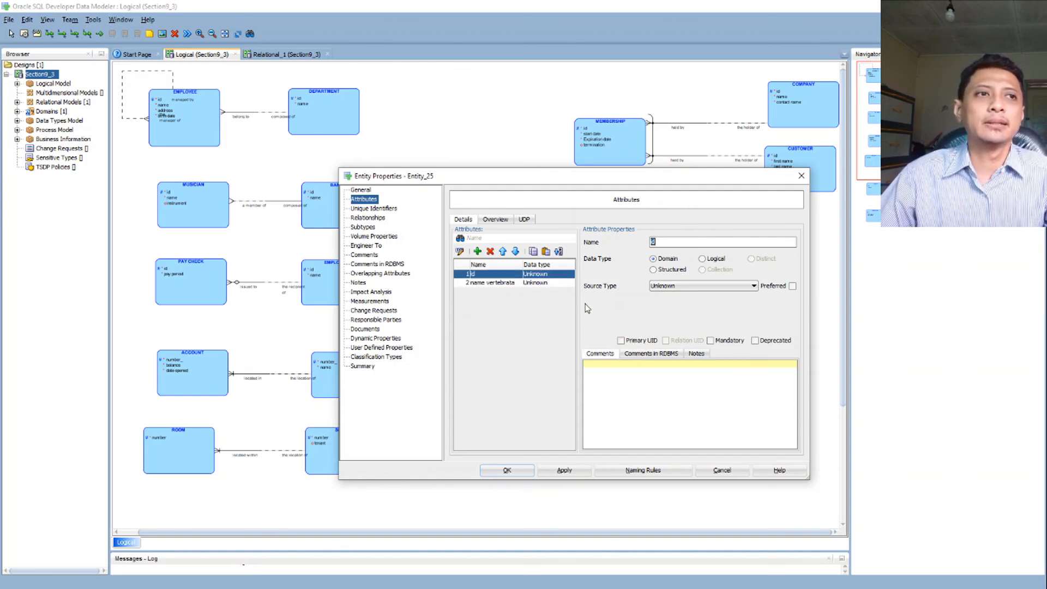
pyautogui.click(637, 341)
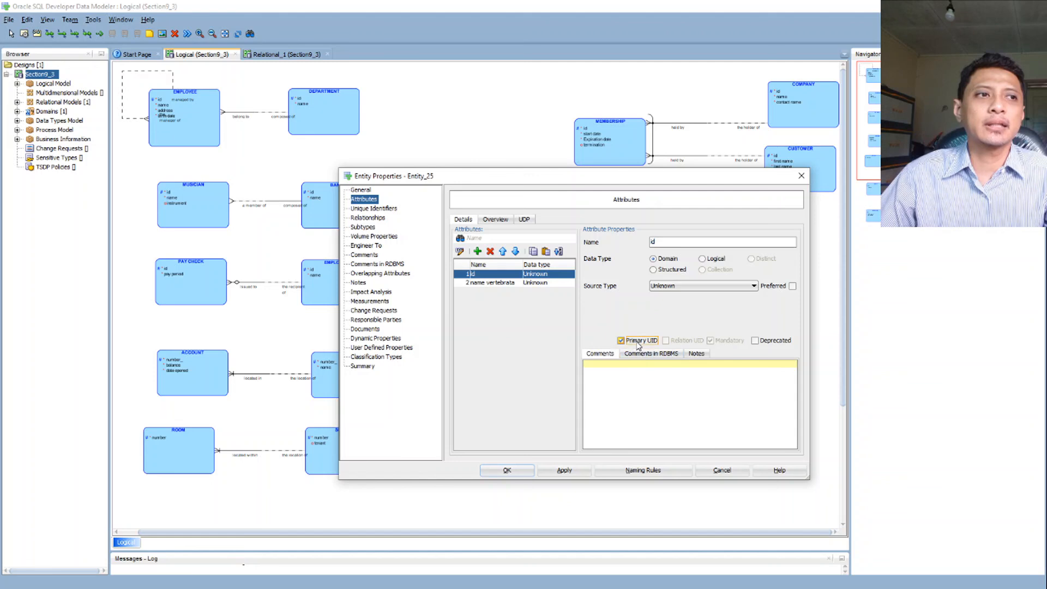
# - Set ANIMAL as the super type of the VERTEBRATA entity and confirm its properties
pyautogui.click(359, 190)
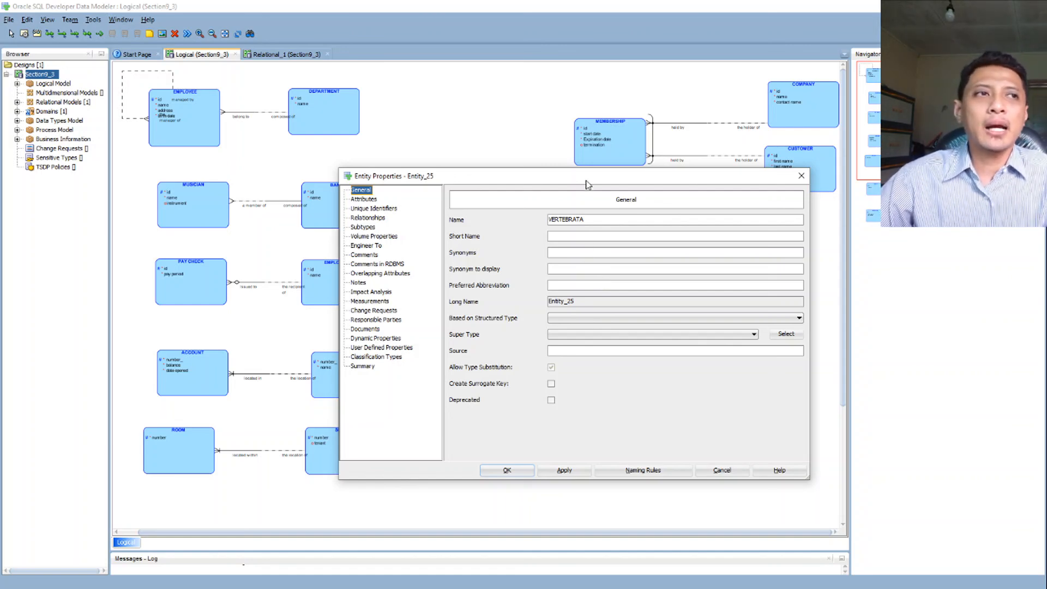
pyautogui.moveTo(587, 180); pyautogui.dragTo(444, 272)
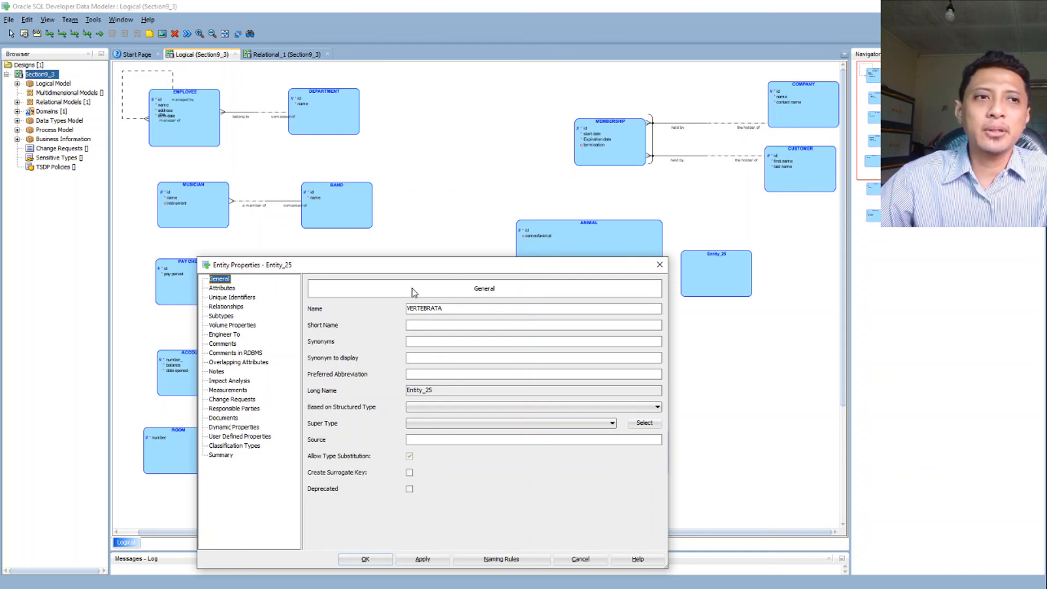
pyautogui.moveTo(413, 265); pyautogui.dragTo(340, 76)
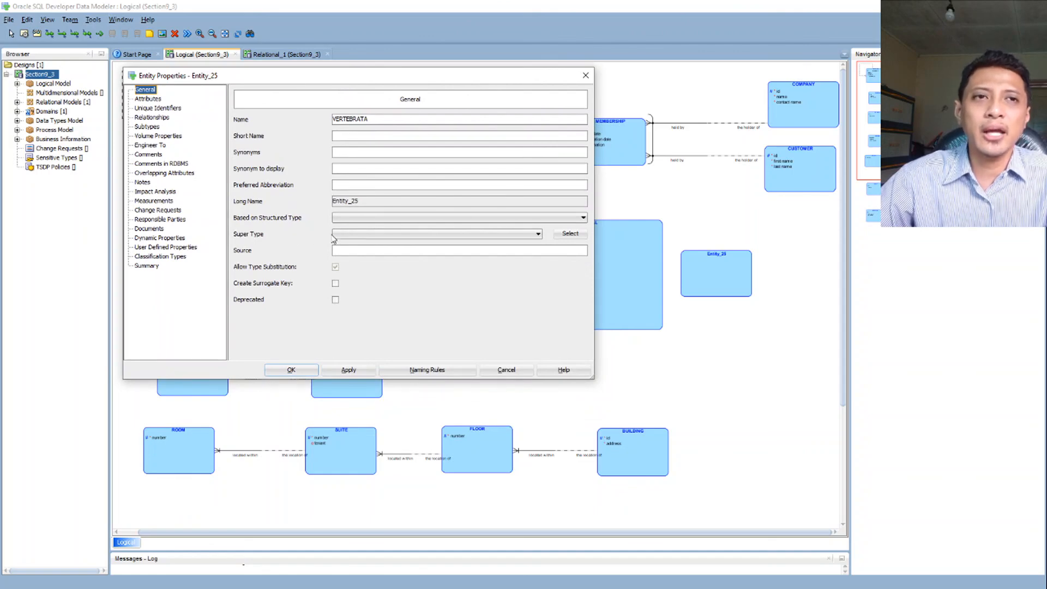
pyautogui.click(360, 239)
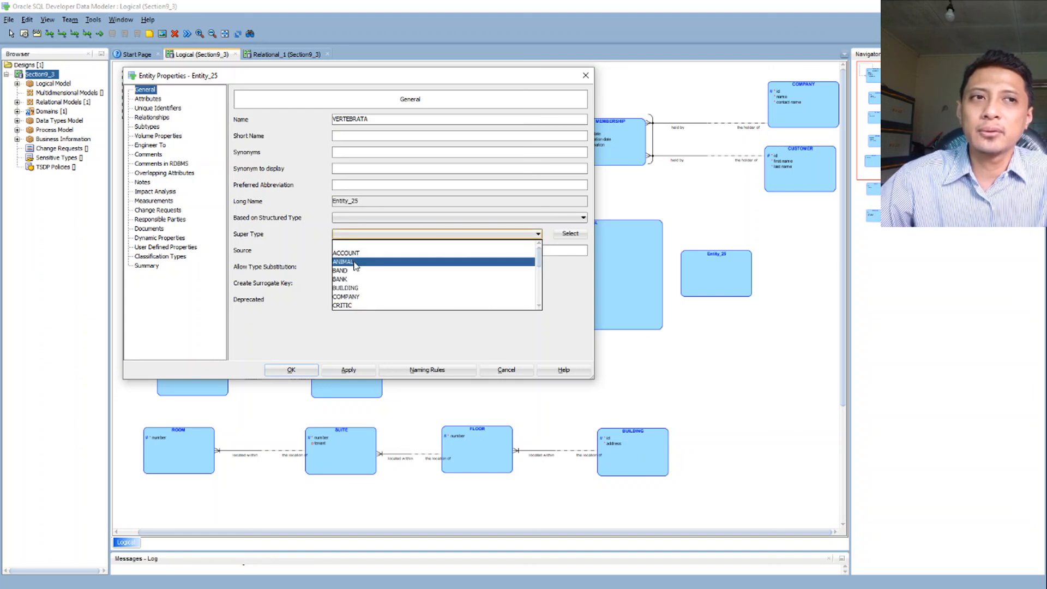
pyautogui.click(355, 262)
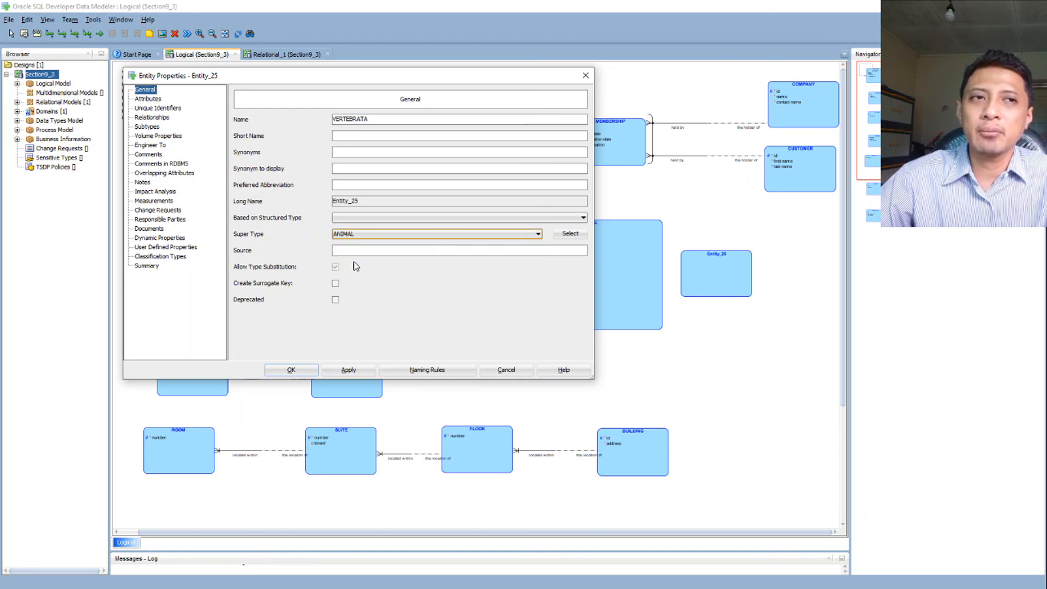
pyautogui.click(291, 371)
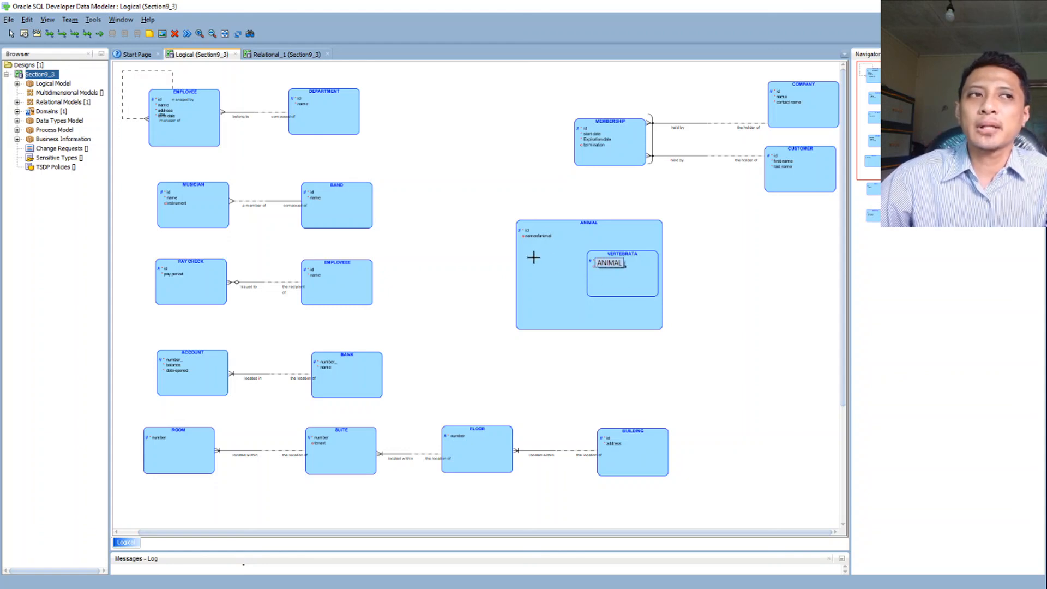
# - Create an entity named INVERTEBRATA beside ANIMAL with the attributes id, as primary UID, and name invertebrata
pyautogui.click(675, 254)
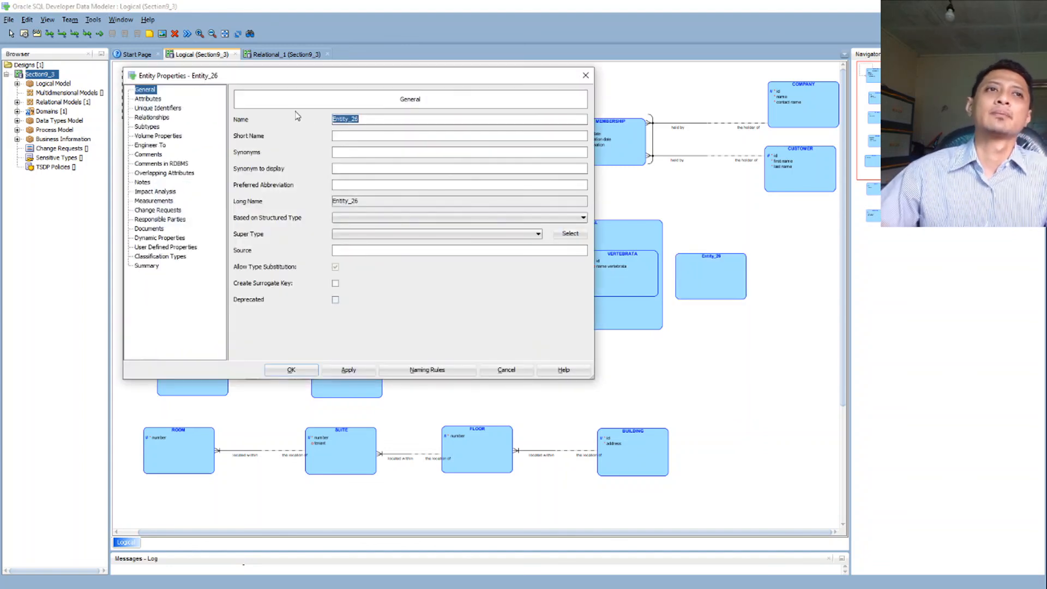
pyautogui.write('INVERTEBRATA')
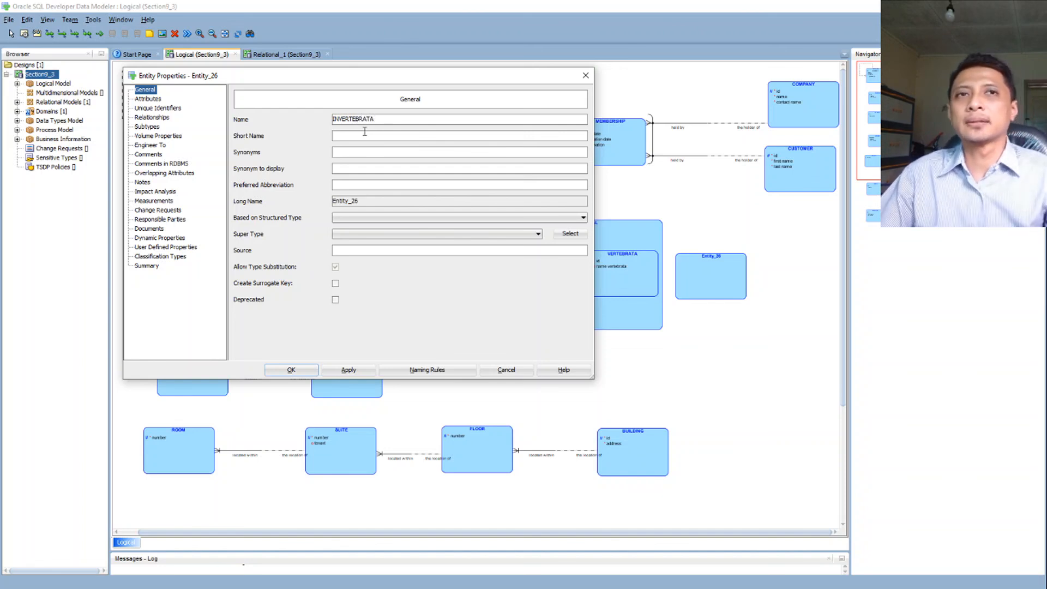
pyautogui.click(150, 99)
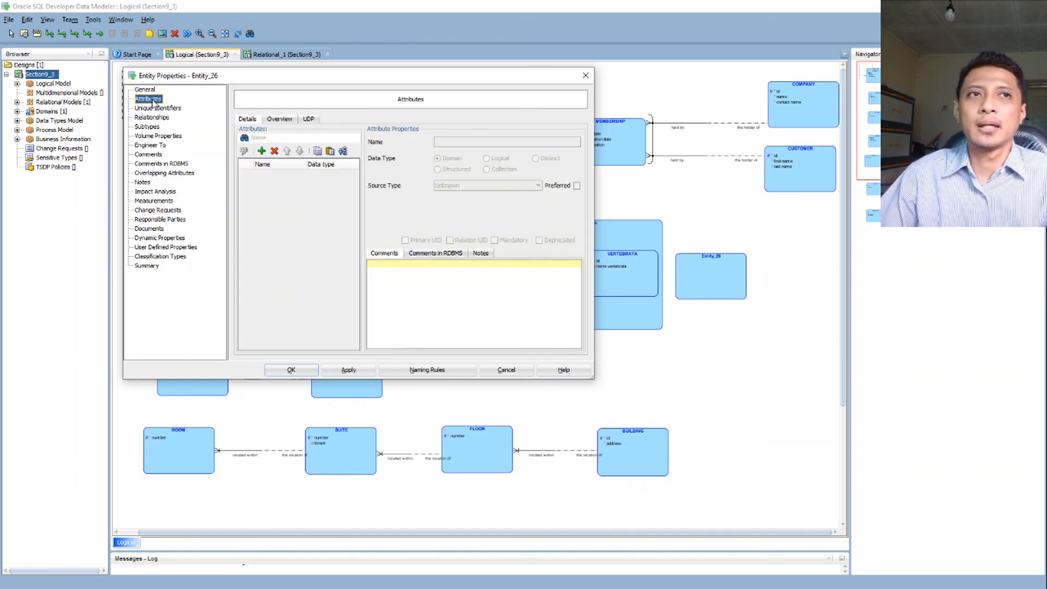
pyautogui.click(261, 150)
pyautogui.write('id')
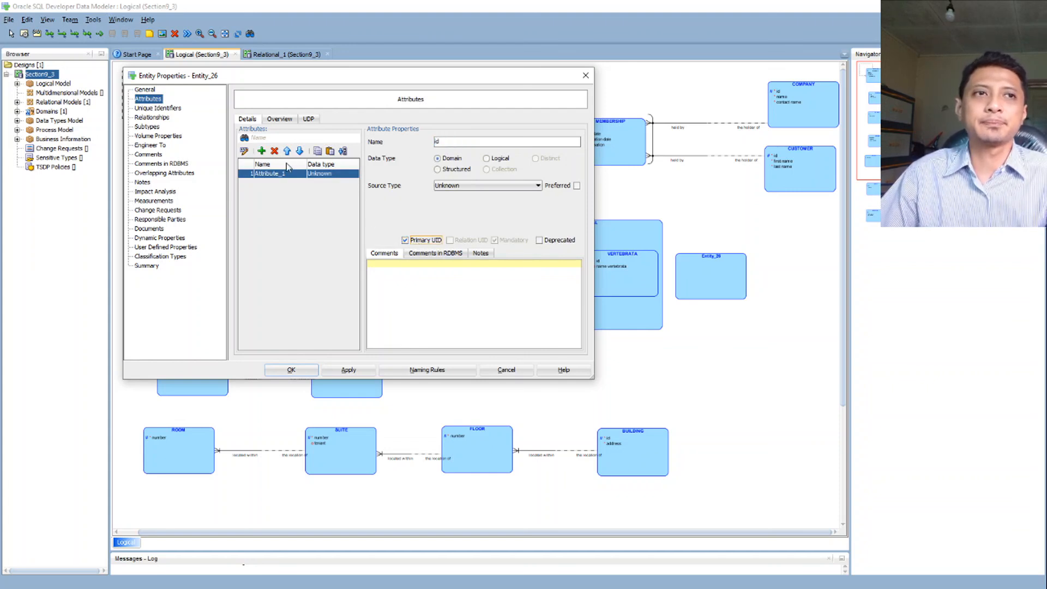
pyautogui.click(266, 153)
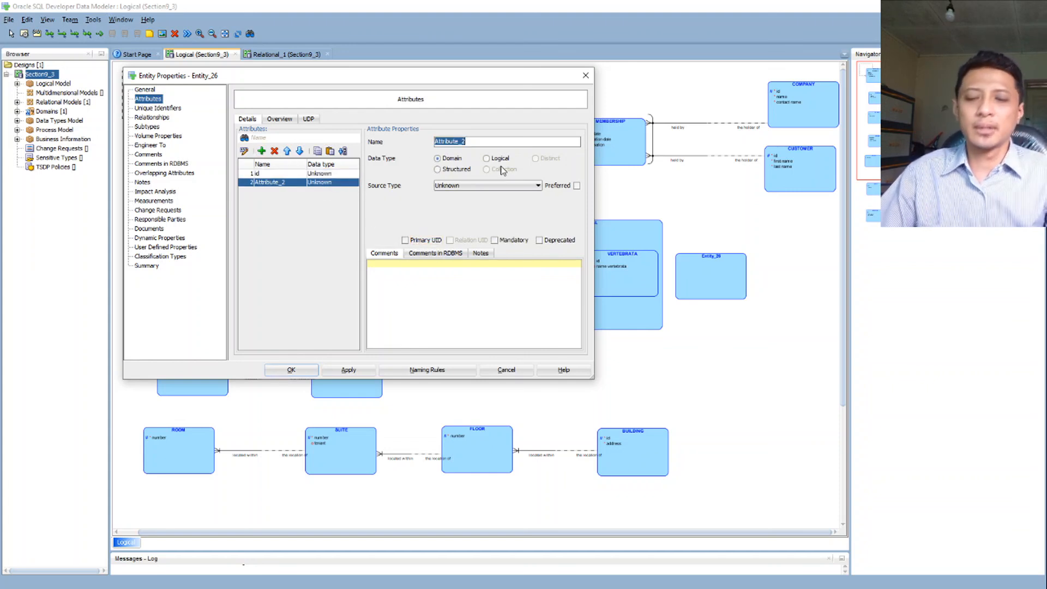
pyautogui.write('name invertebrata')
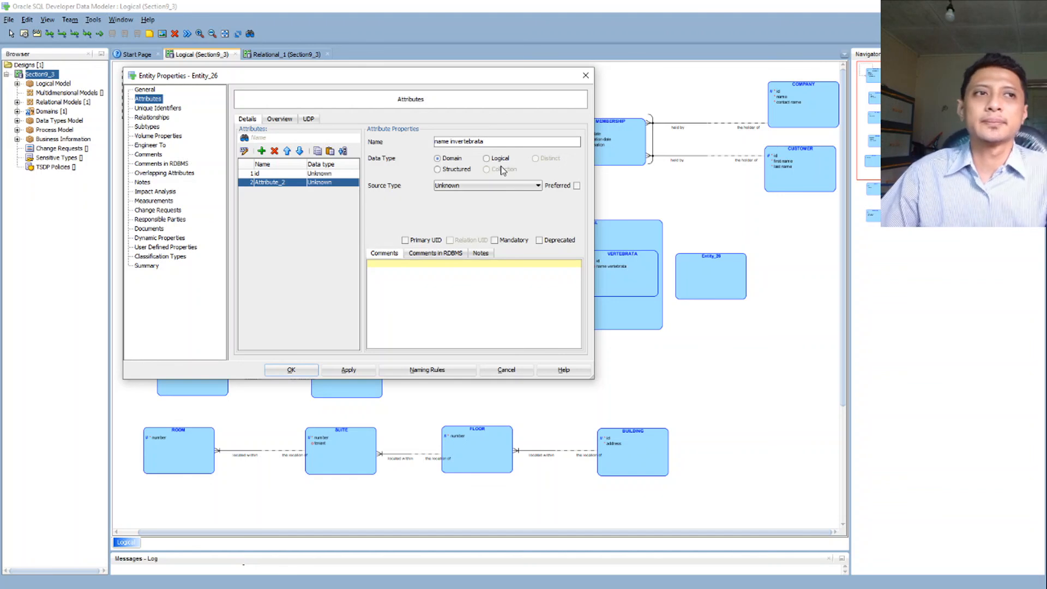
pyautogui.click(306, 369)
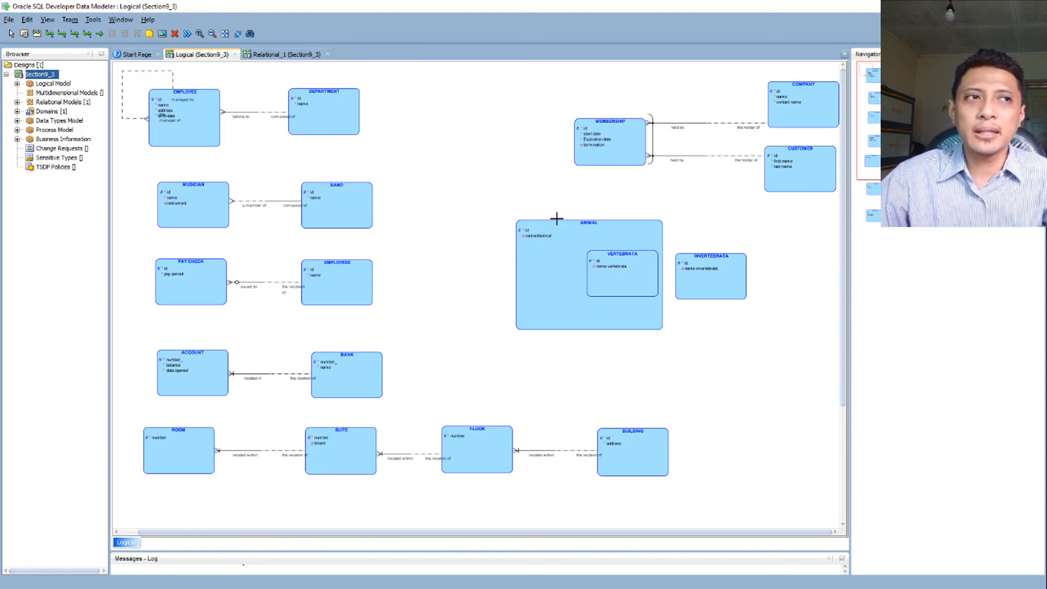
# - Set ANIMAL as the super type of the INVERTEBRATA entity and confirm its properties
pyautogui.click(708, 279)
pyautogui.doubleClick(708, 279)
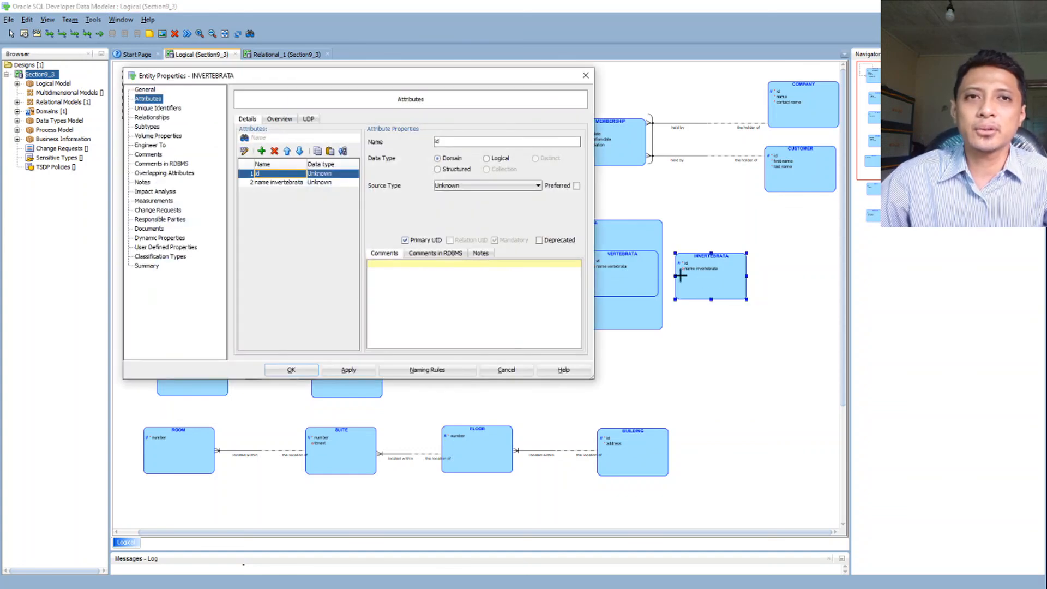
pyautogui.click(149, 91)
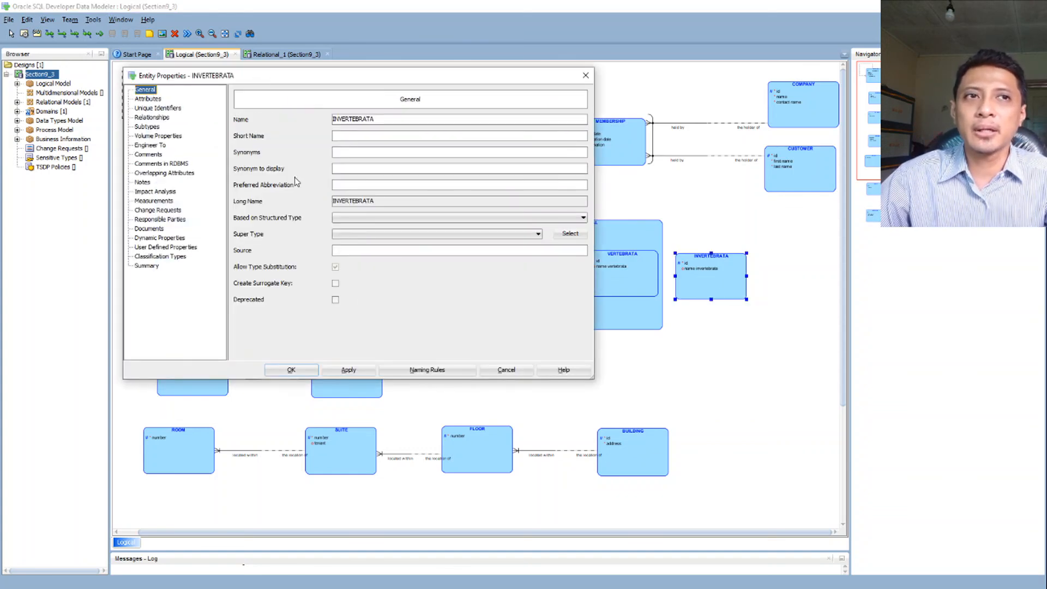
pyautogui.click(365, 239)
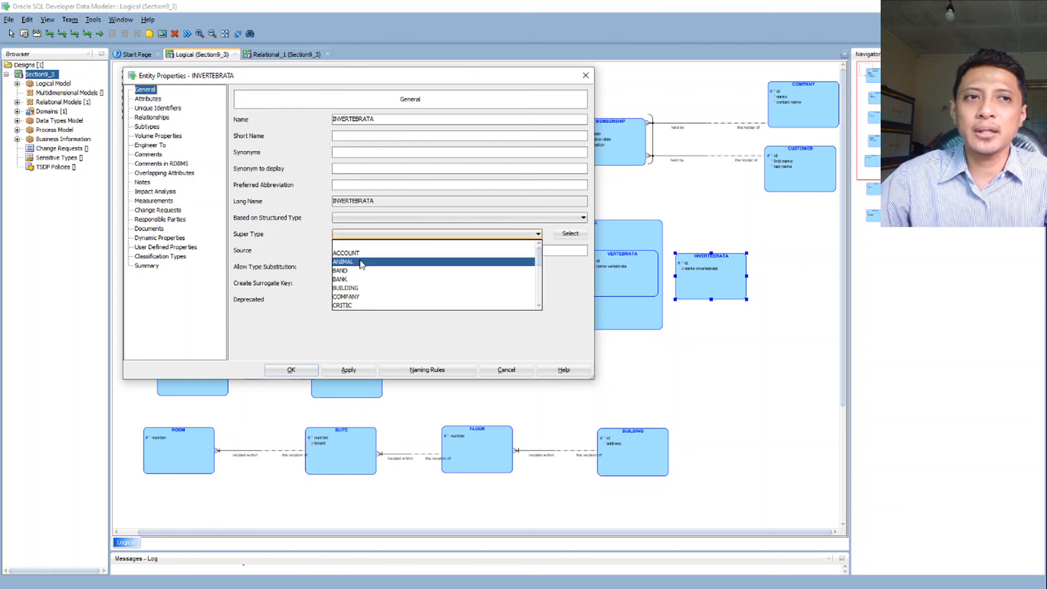
pyautogui.click(361, 263)
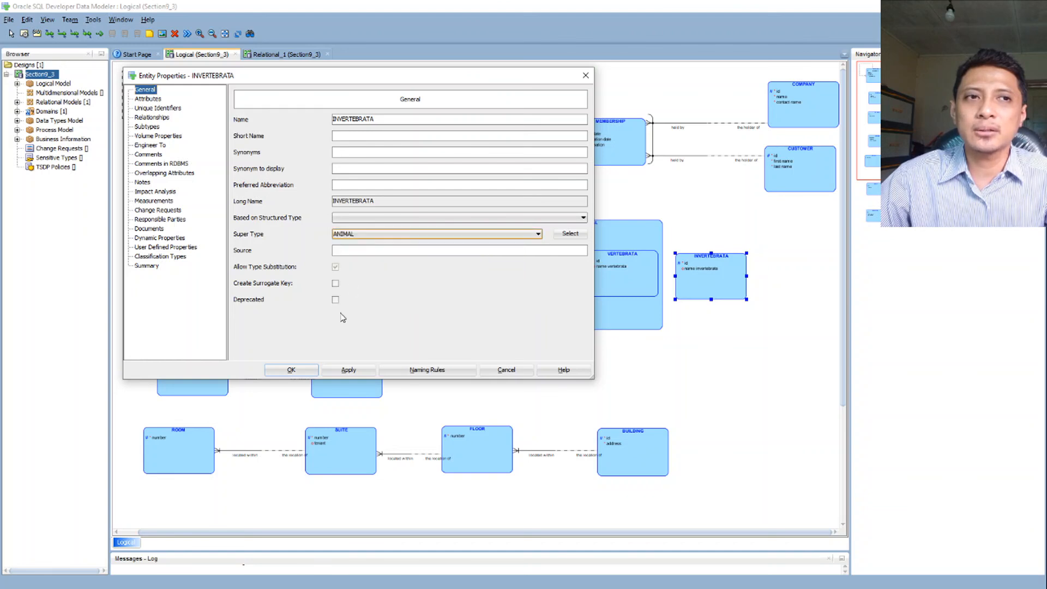
pyautogui.click(286, 371)
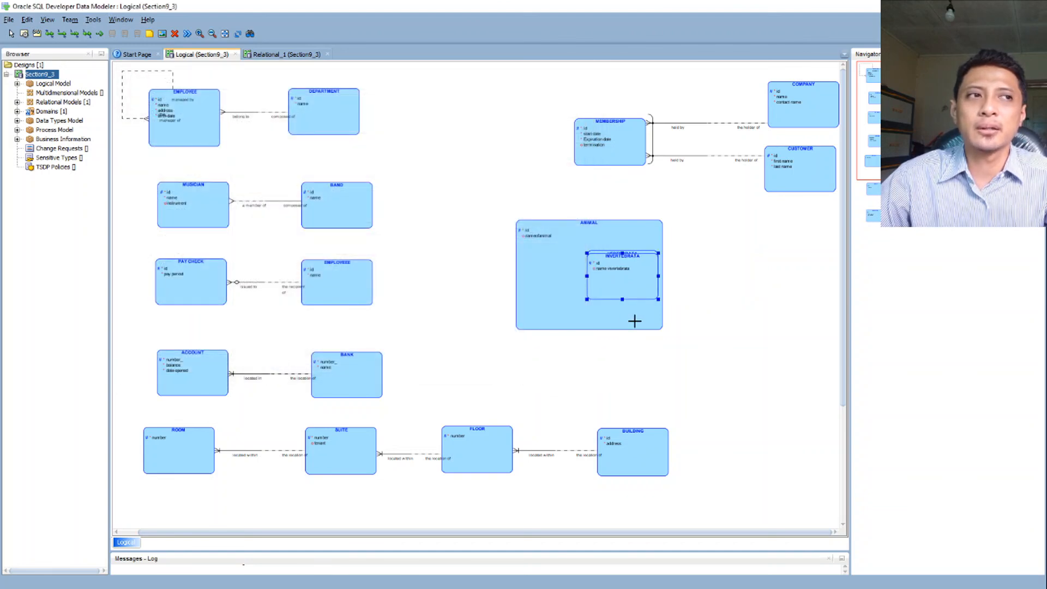
# - Extend the ANIMAL entity downward and place the INVERTEBRATA subtype inside it, below VERTEBRATA
pyautogui.click(619, 321)
pyautogui.moveTo(590, 330); pyautogui.dragTo(590, 390)
pyautogui.click(603, 294)
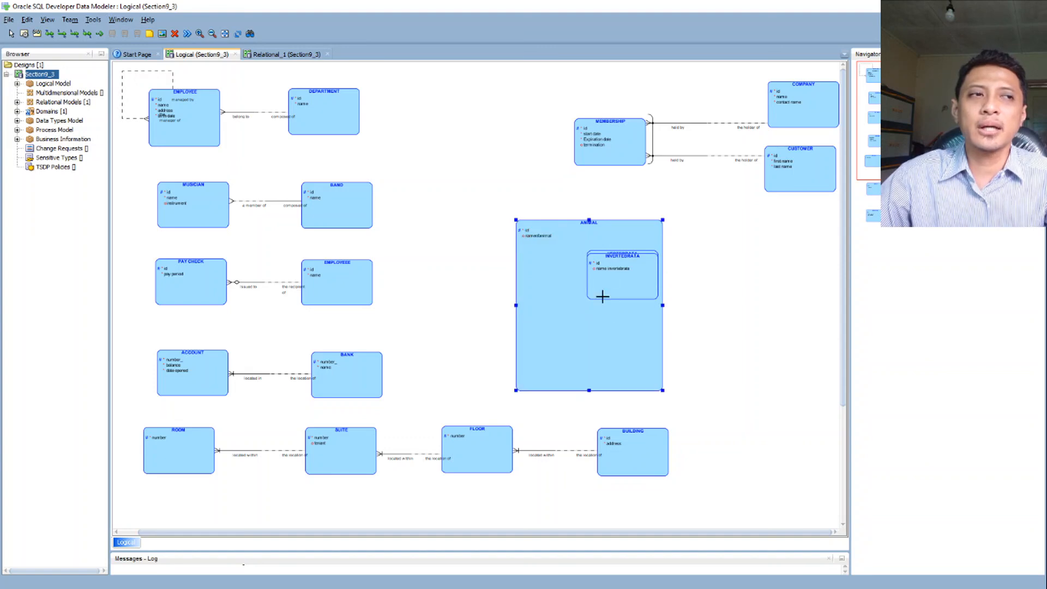
pyautogui.moveTo(619, 268); pyautogui.dragTo(618, 327)
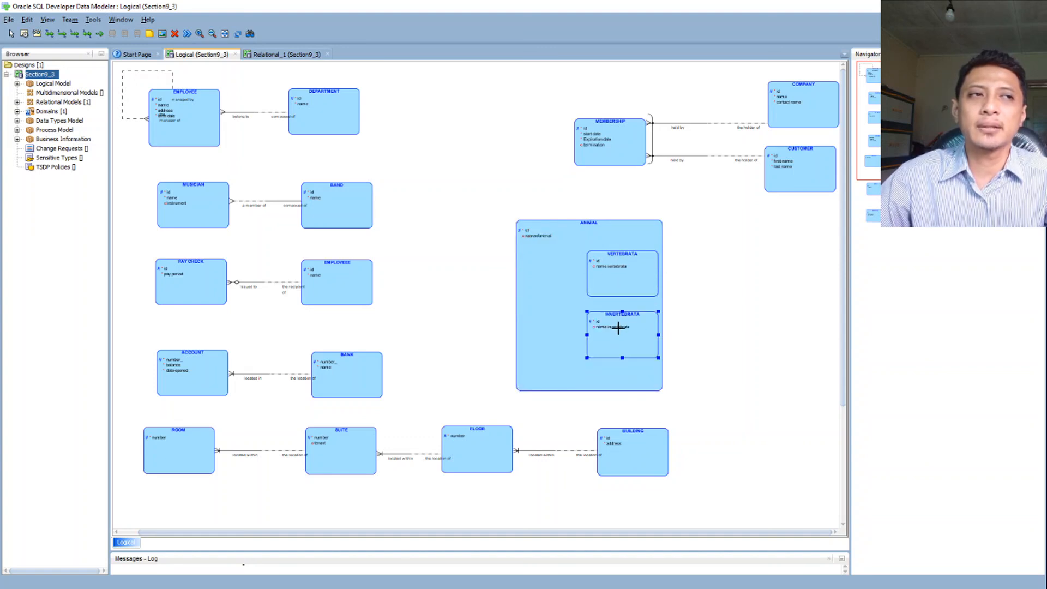
pyautogui.click(705, 267)
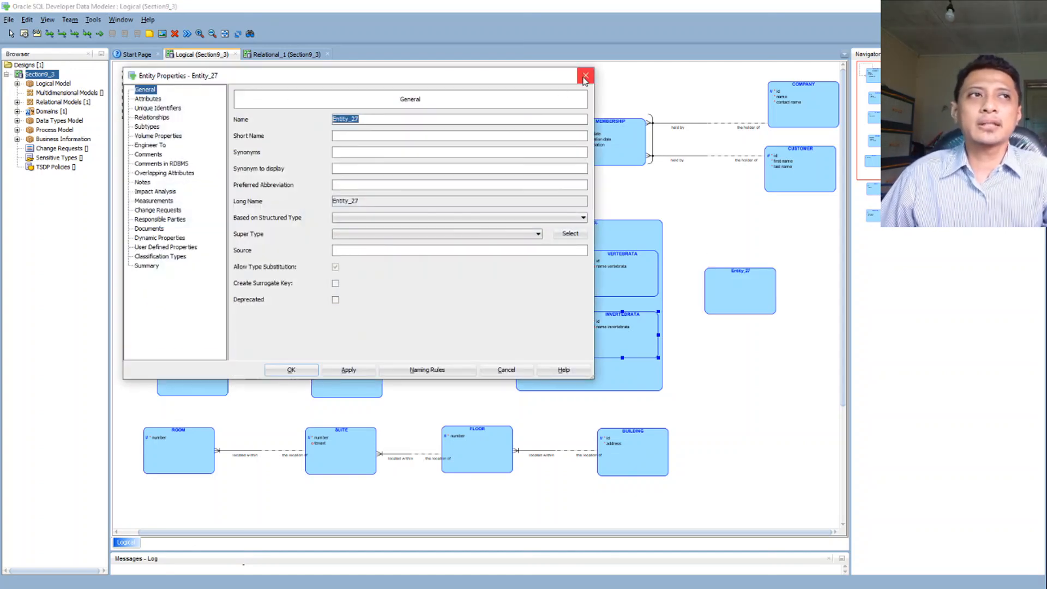
pyautogui.click(581, 78)
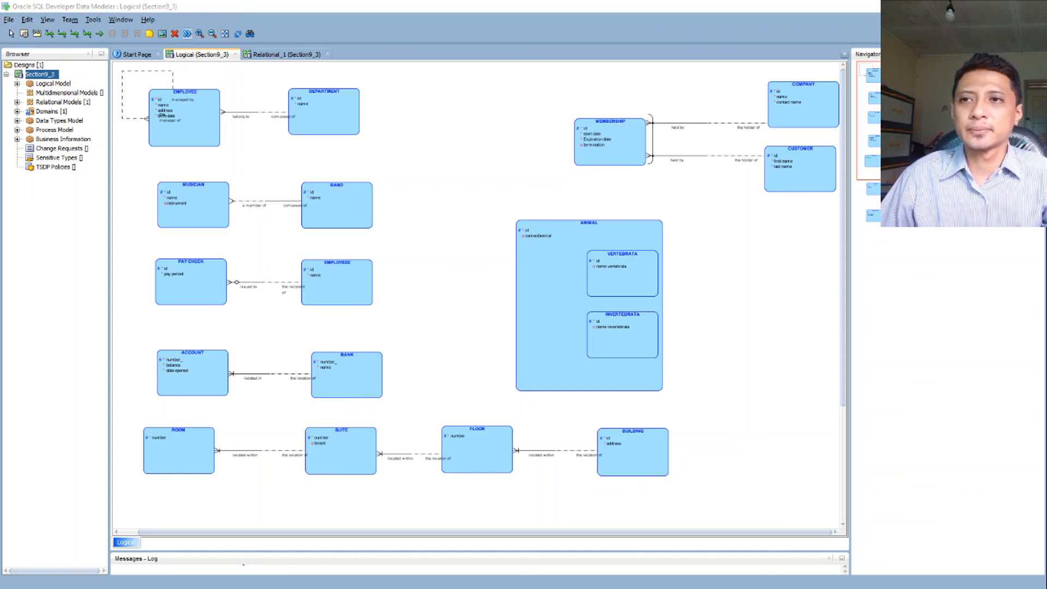
# - Engineer the whole logical model to the Relational_1 model
pyautogui.click(187, 33)
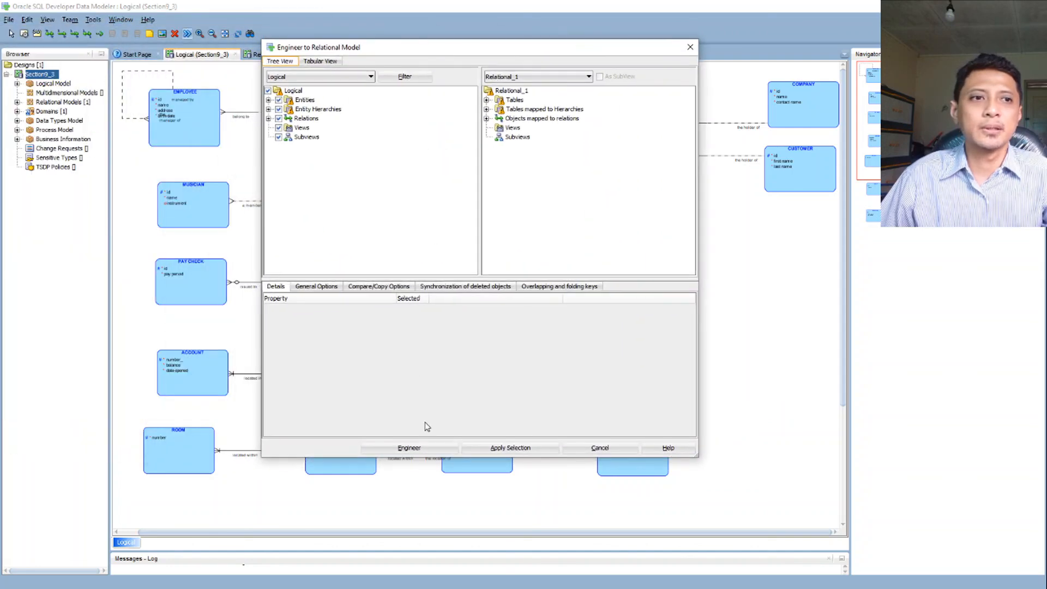
pyautogui.click(409, 447)
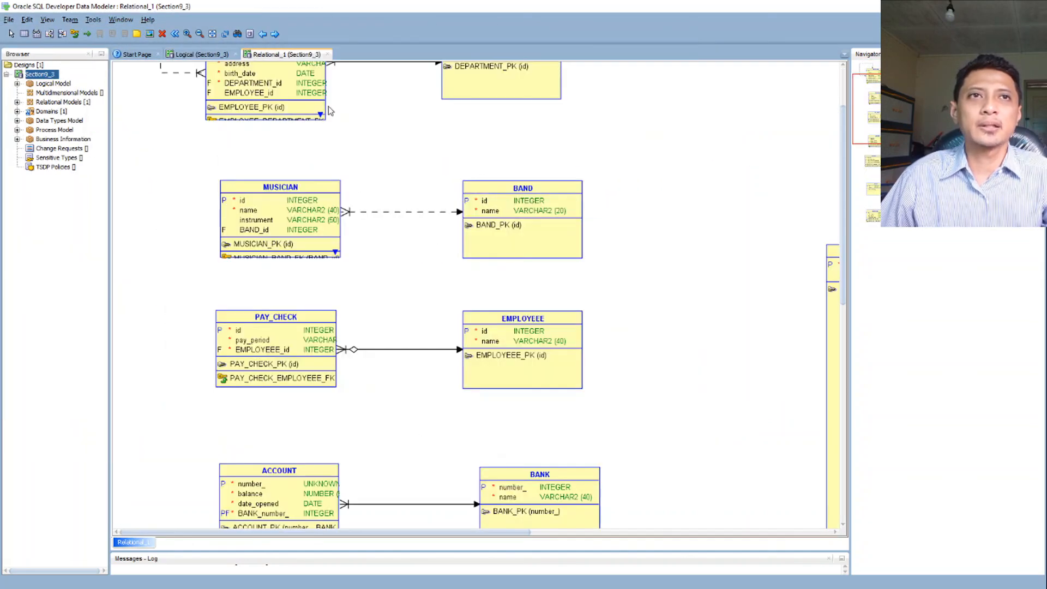
# - In the relational diagram, move the VERTEBRATA and INVERTEBRATA tables out of ANIMAL, stacking them to its right so their arc relationships are exposed
pyautogui.click(947, 128)
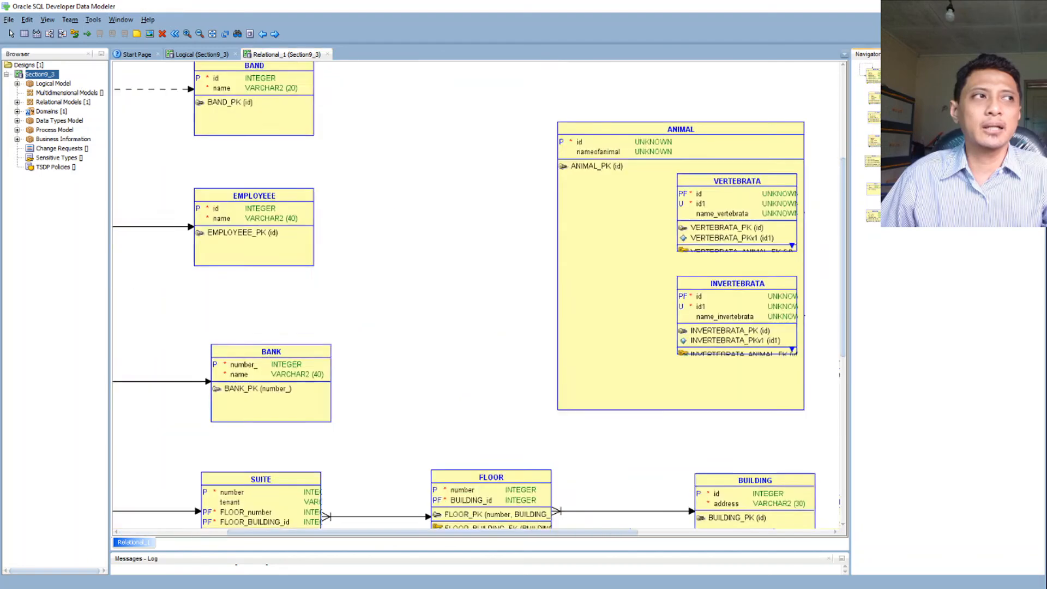
pyautogui.moveTo(947, 127); pyautogui.dragTo(981, 124)
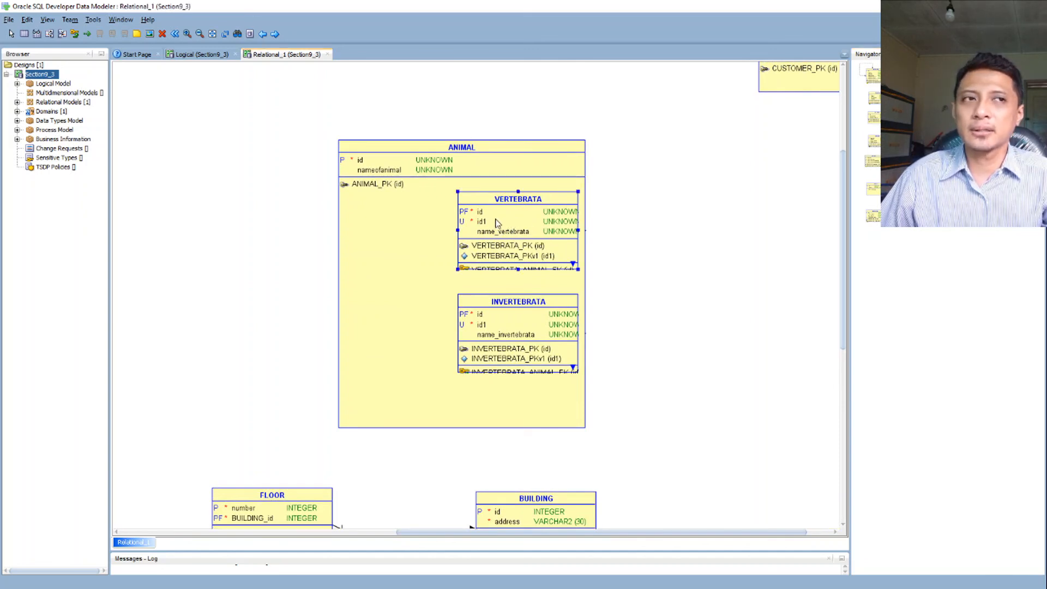
pyautogui.moveTo(499, 225); pyautogui.dragTo(737, 182)
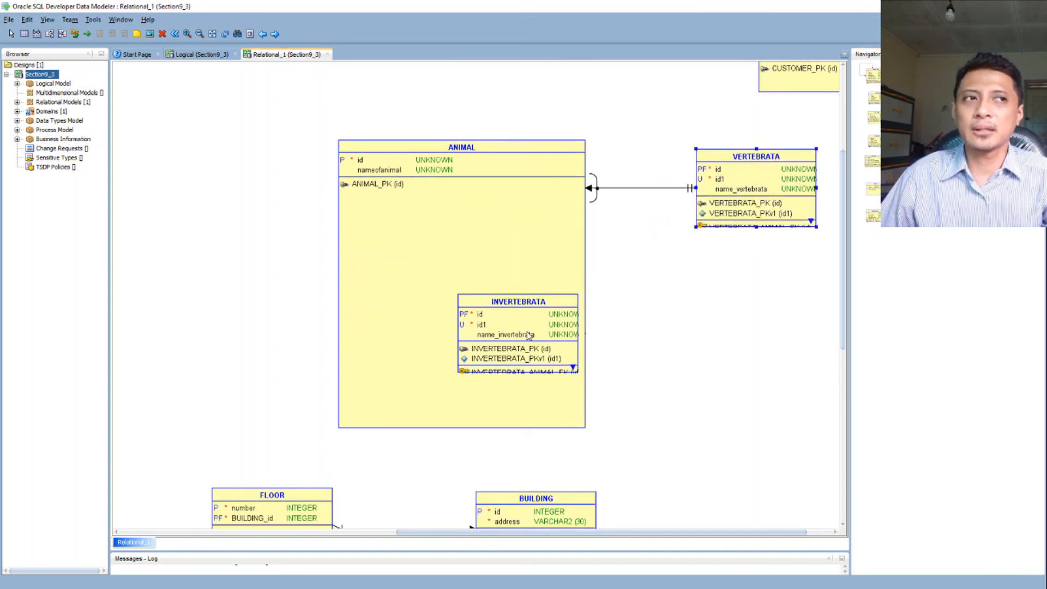
pyautogui.moveTo(532, 334); pyautogui.dragTo(762, 322)
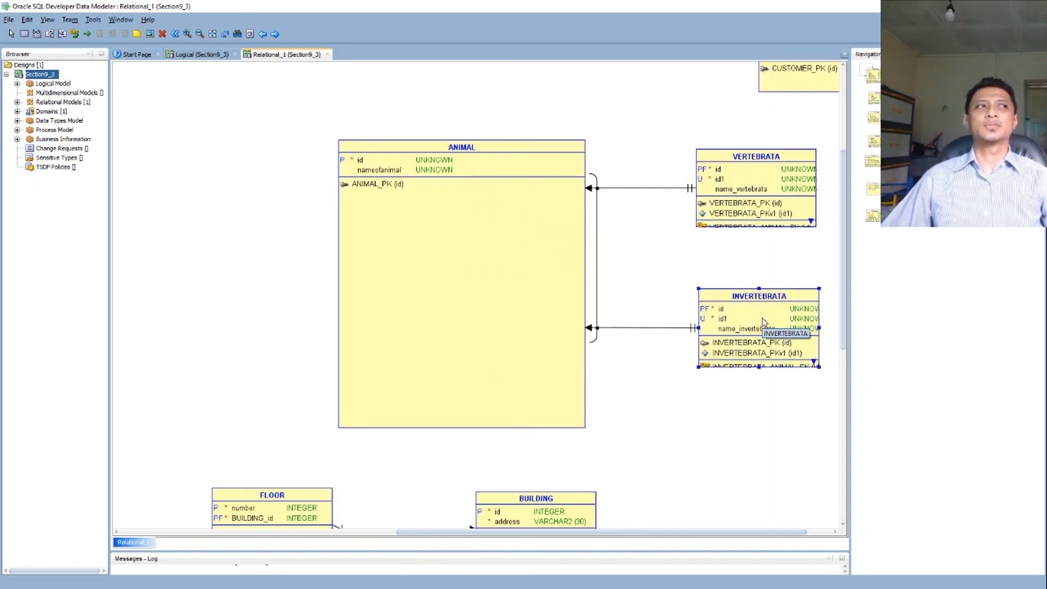
pyautogui.moveTo(981, 128)
pyautogui.mouseDown()
pyautogui.moveTo(989, 98)
pyautogui.moveTo(989, 118)
pyautogui.mouseUp()
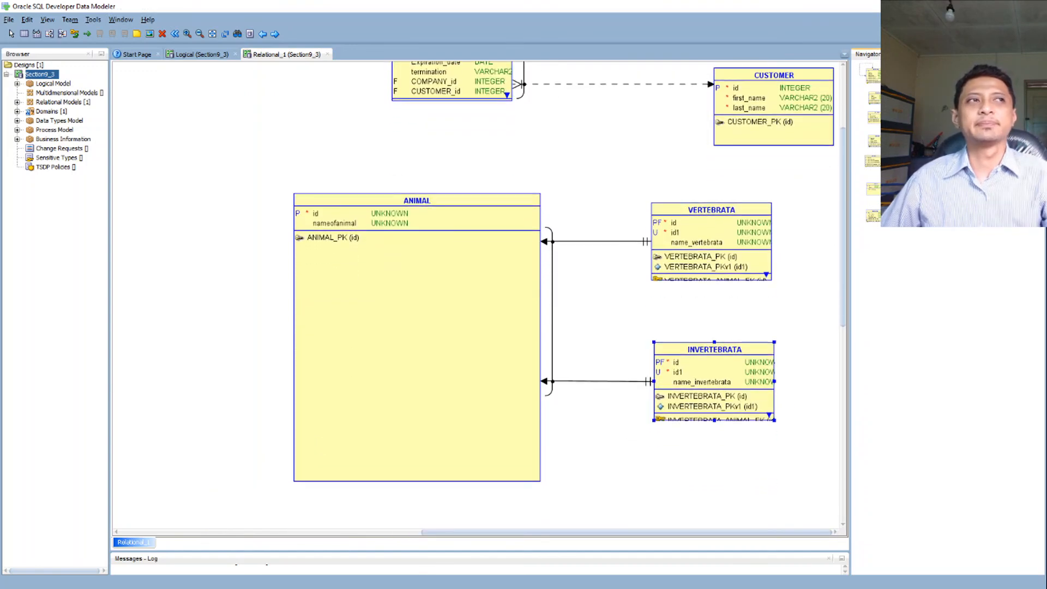